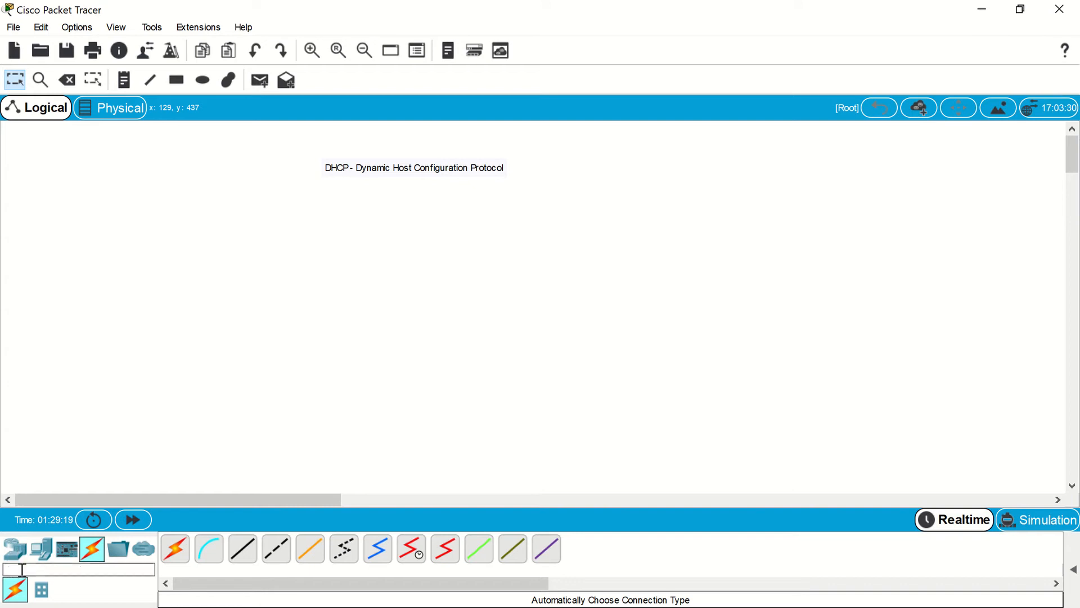
Place a 4321 router and a 2960 switch side by side below the DHCP title.
left_click(17, 551)
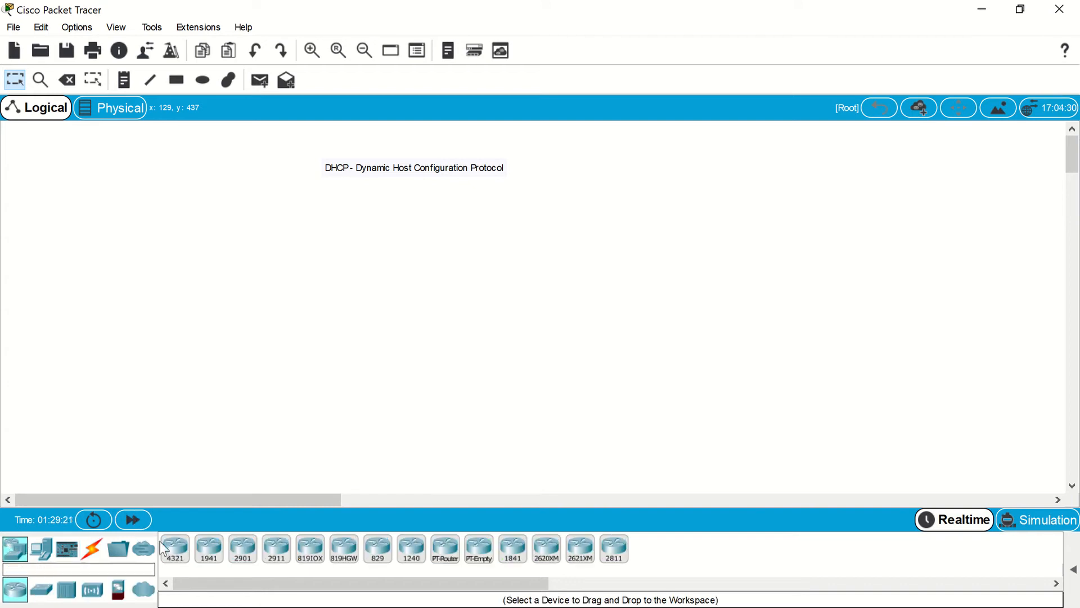
left_click_drag(175, 549, 295, 280)
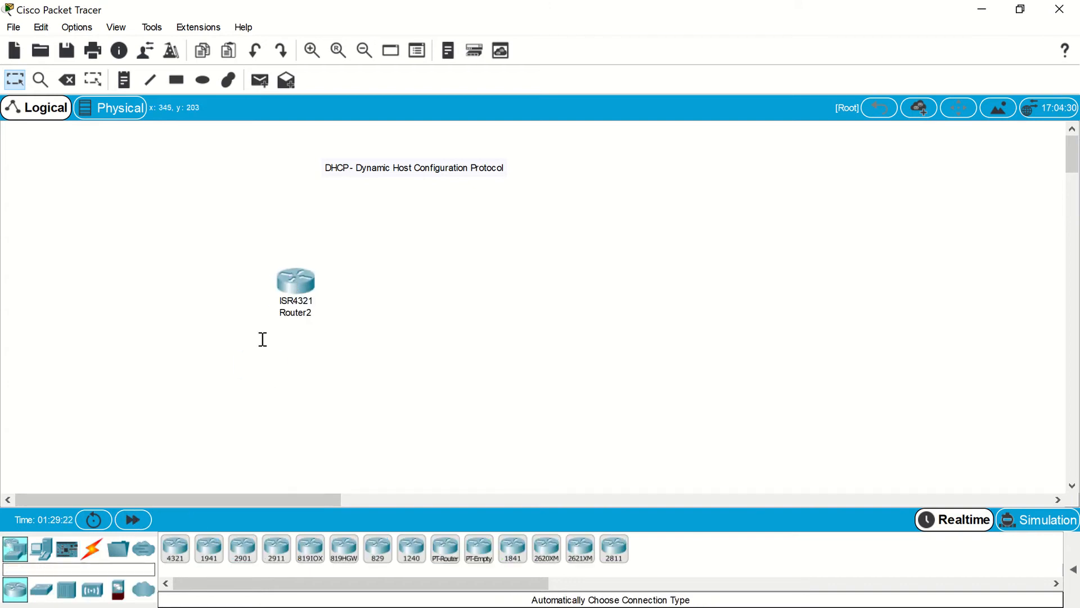
left_click(41, 589)
left_click_drag(206, 547, 399, 293)
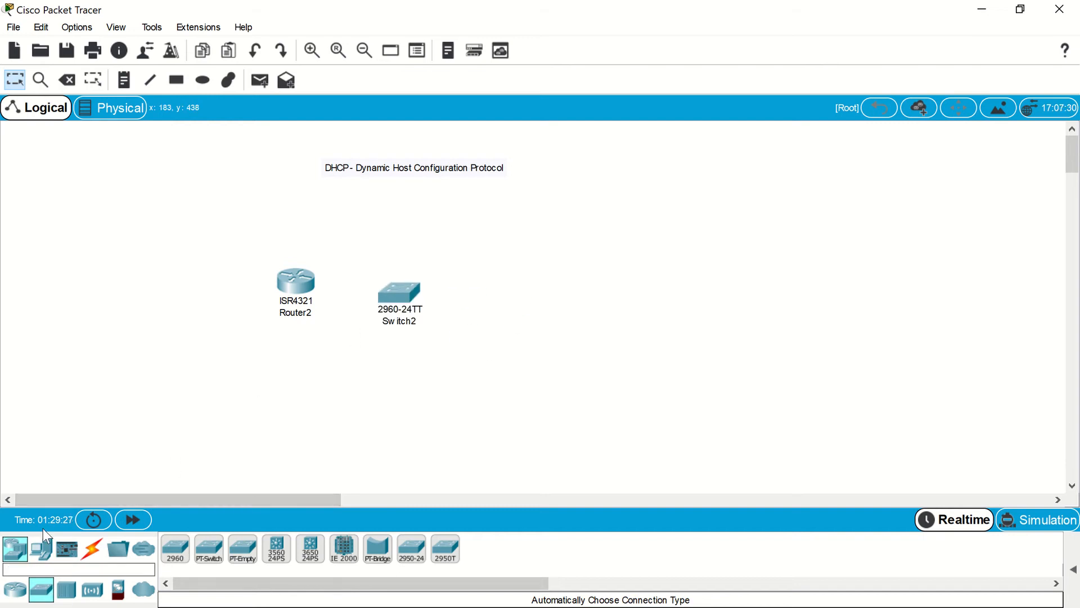
Add two PCs and a laptop in a column on the far side of the switch from the router.
left_click(41, 549)
left_click_drag(175, 548, 567, 220)
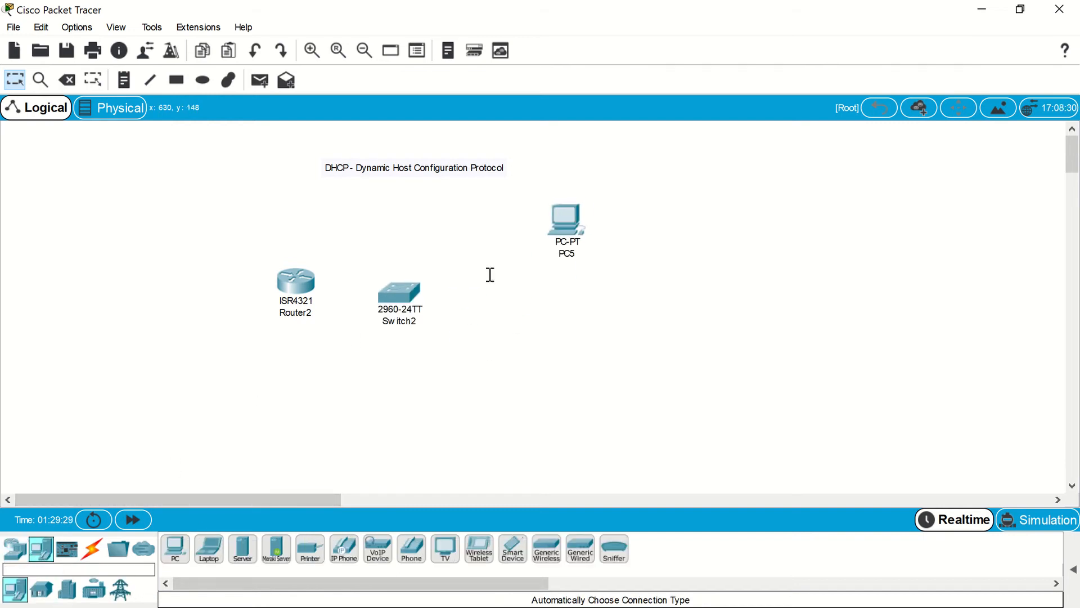
left_click_drag(175, 549, 555, 311)
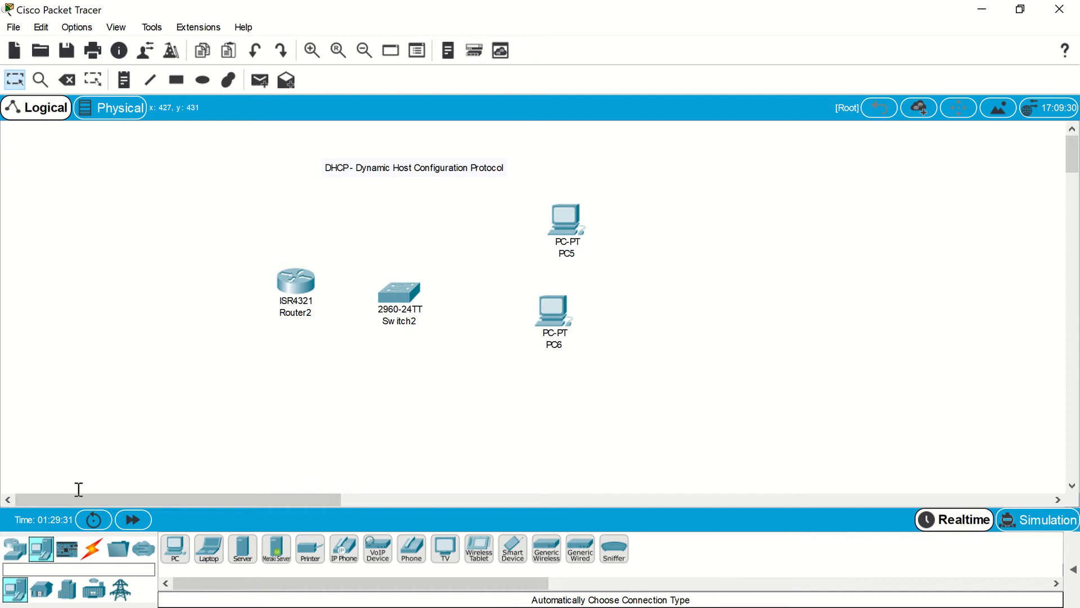
left_click_drag(209, 550, 454, 410)
left_click_drag(547, 392, 549, 394)
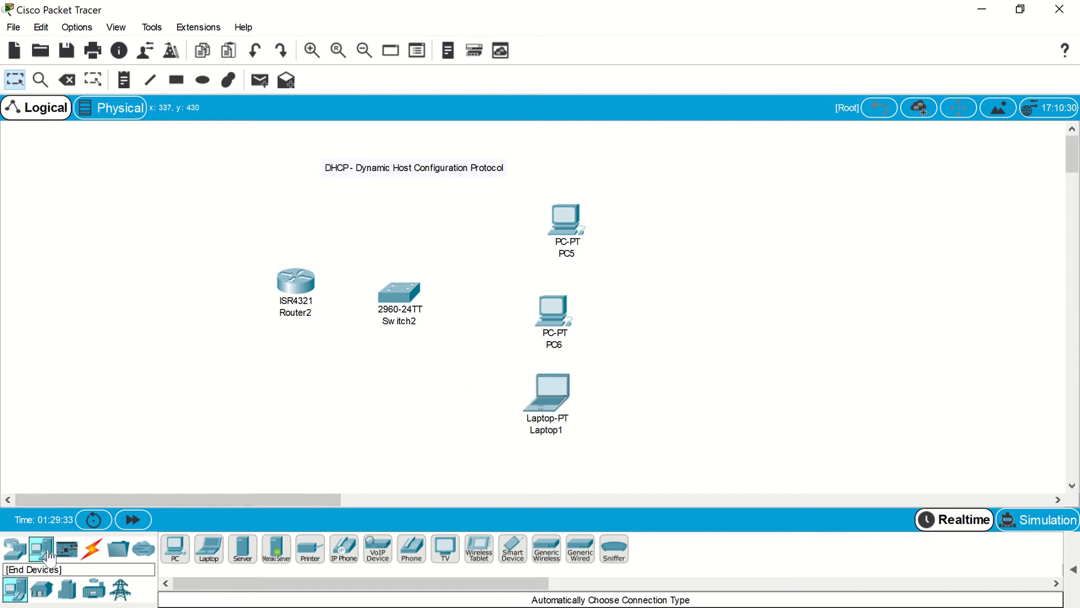
Connect Router2 to Switch2 with an automatically chosen cable.
left_click(92, 548)
left_click(186, 551)
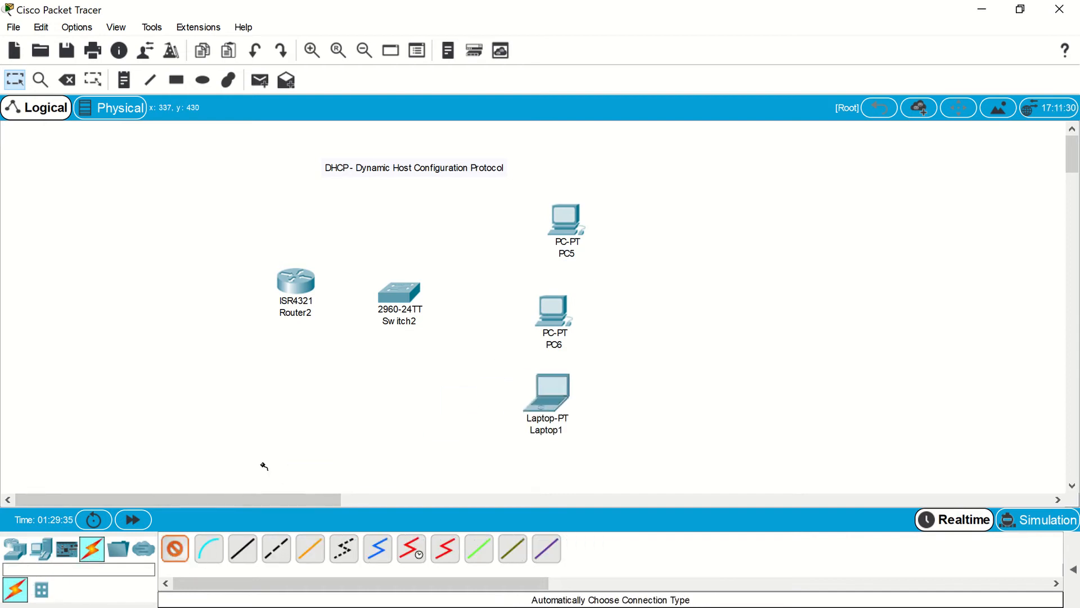
left_click(311, 293)
left_click(386, 299)
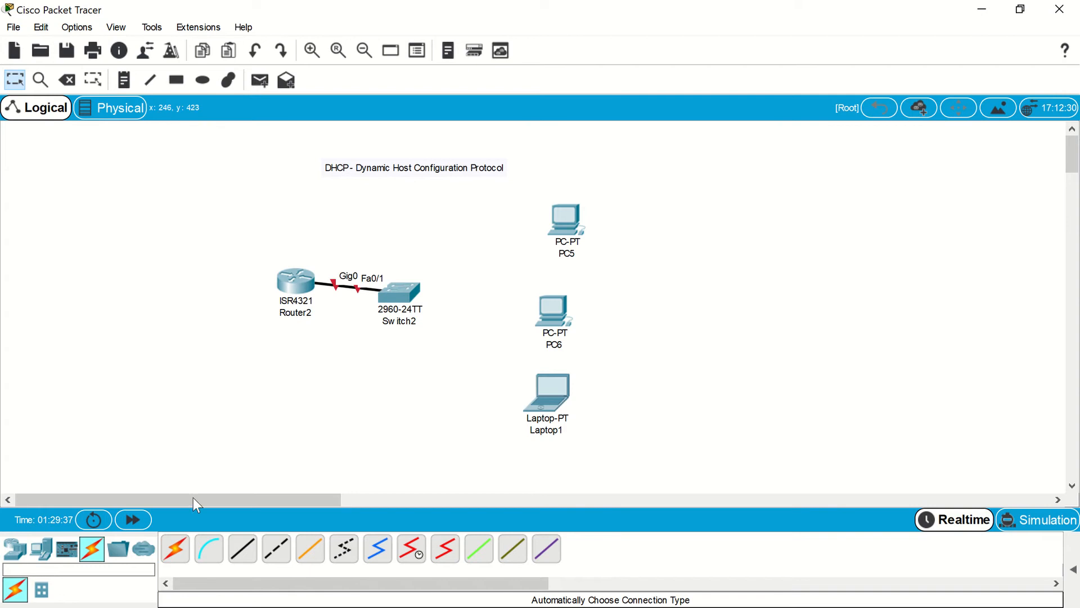
Connect Switch2 to PC5, PC6 and Laptop1 with automatically chosen cables.
left_click(414, 298)
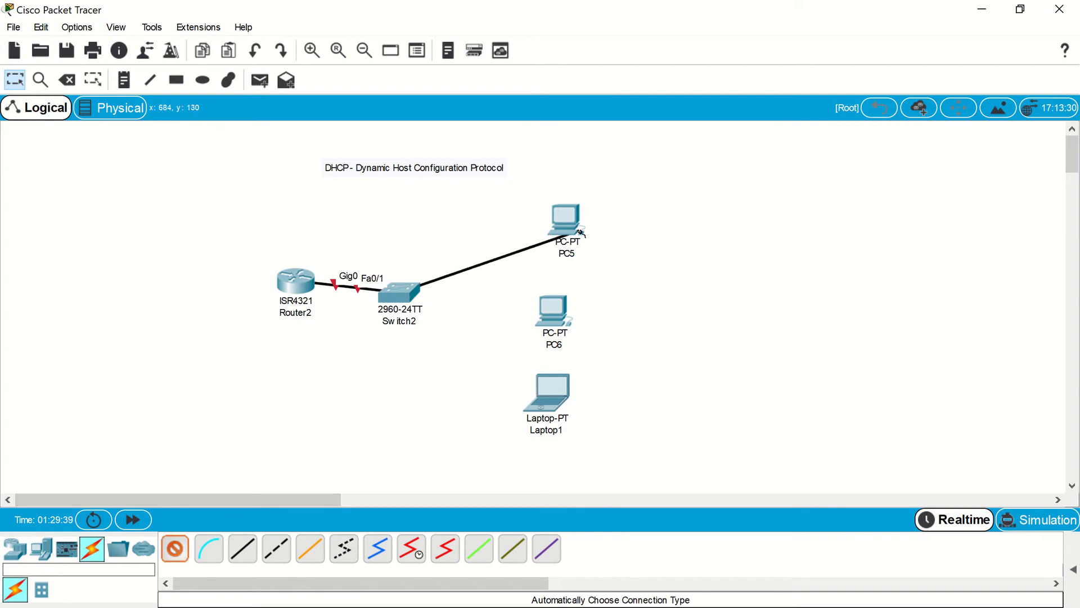
left_click(564, 219)
left_click(179, 552)
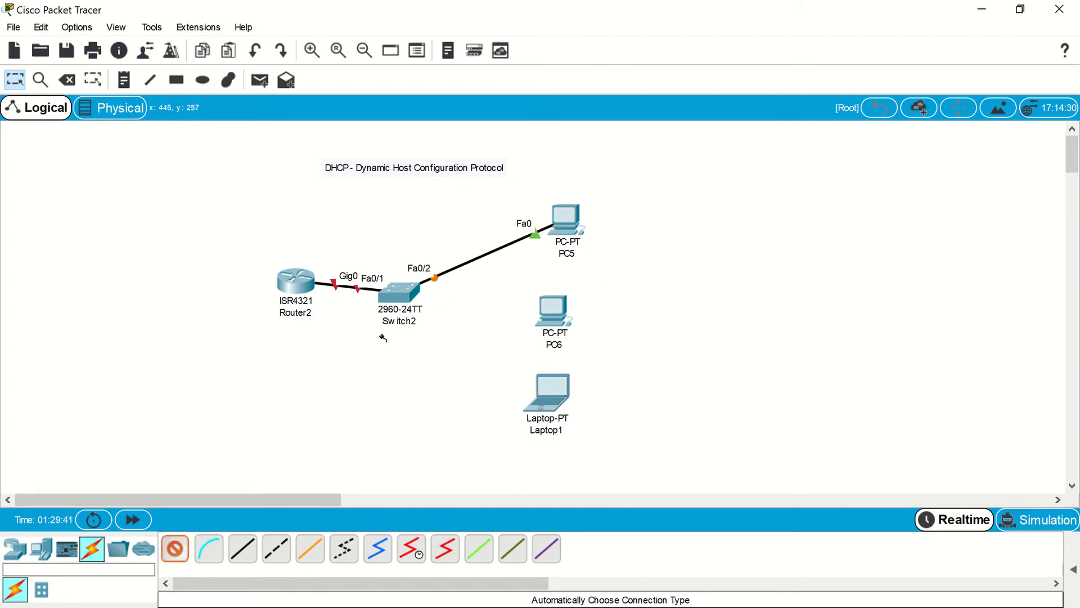
left_click(401, 294)
left_click(553, 310)
left_click(175, 548)
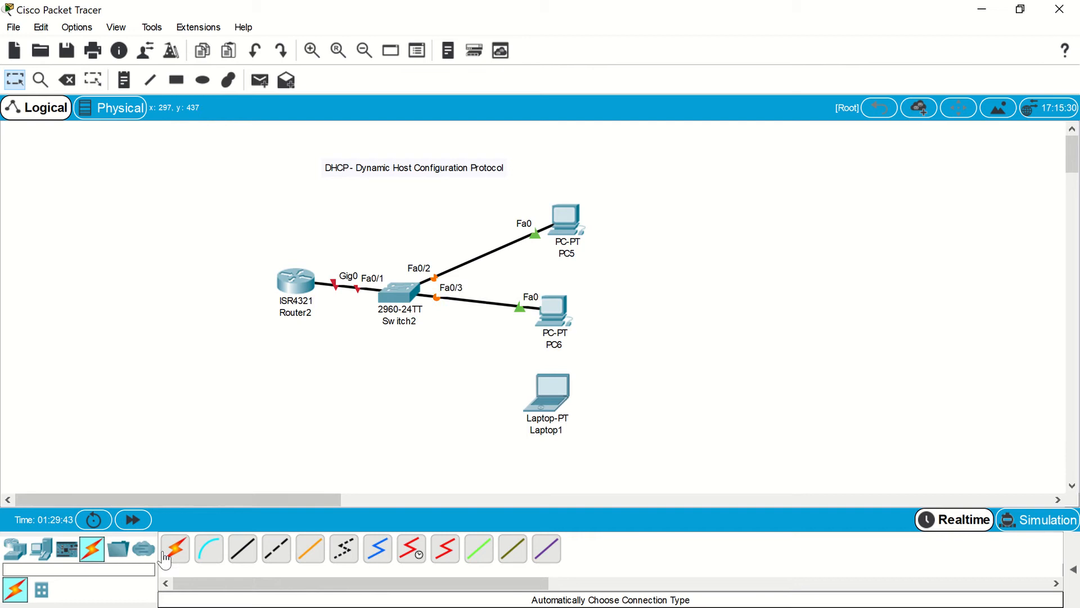
left_click(401, 294)
left_click(541, 388)
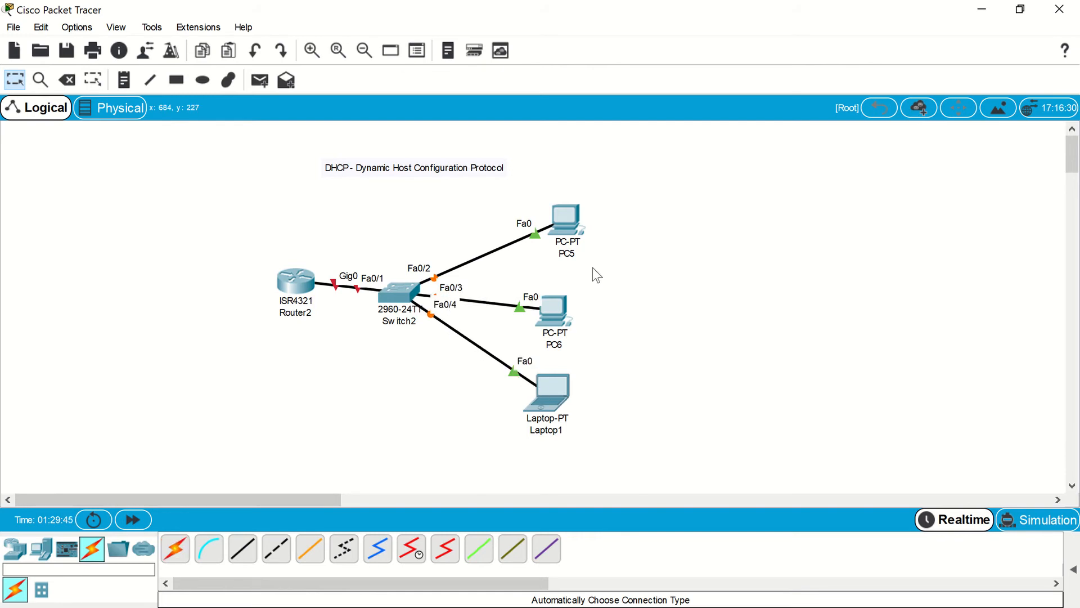
Try DHCP addressing in PC5's IP configuration, set it back to Static and close the device window.
left_click(555, 225)
left_click(332, 115)
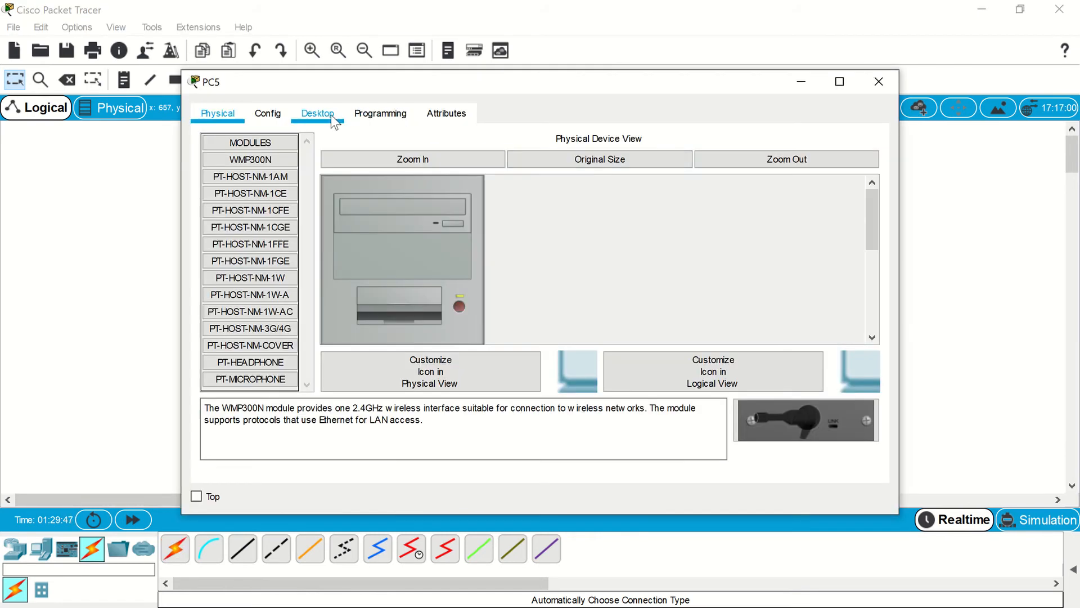
left_click(379, 110)
left_click(321, 114)
left_click(282, 187)
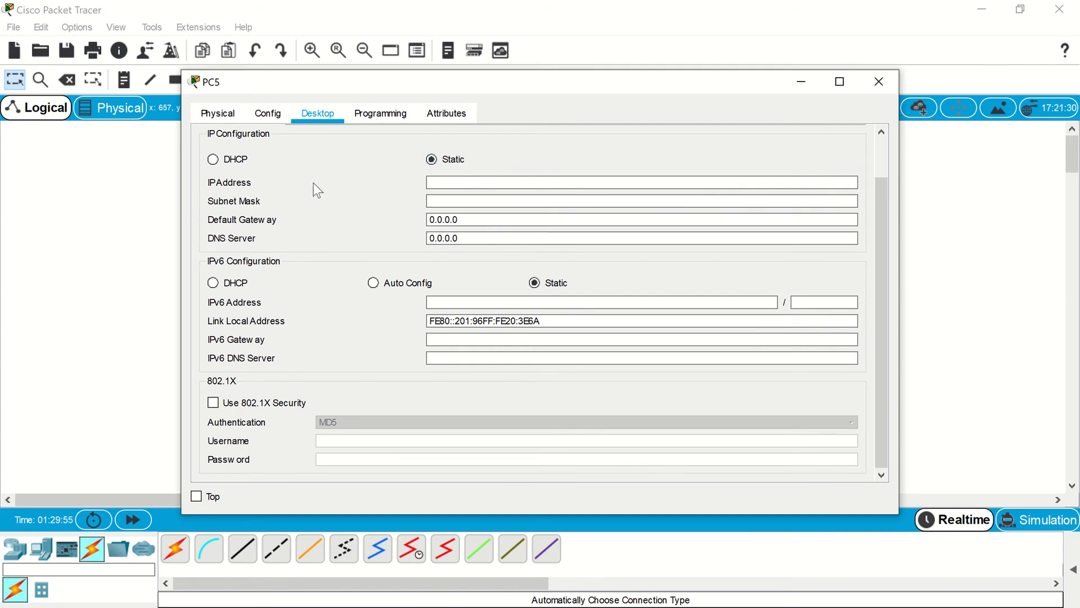
left_click(213, 160)
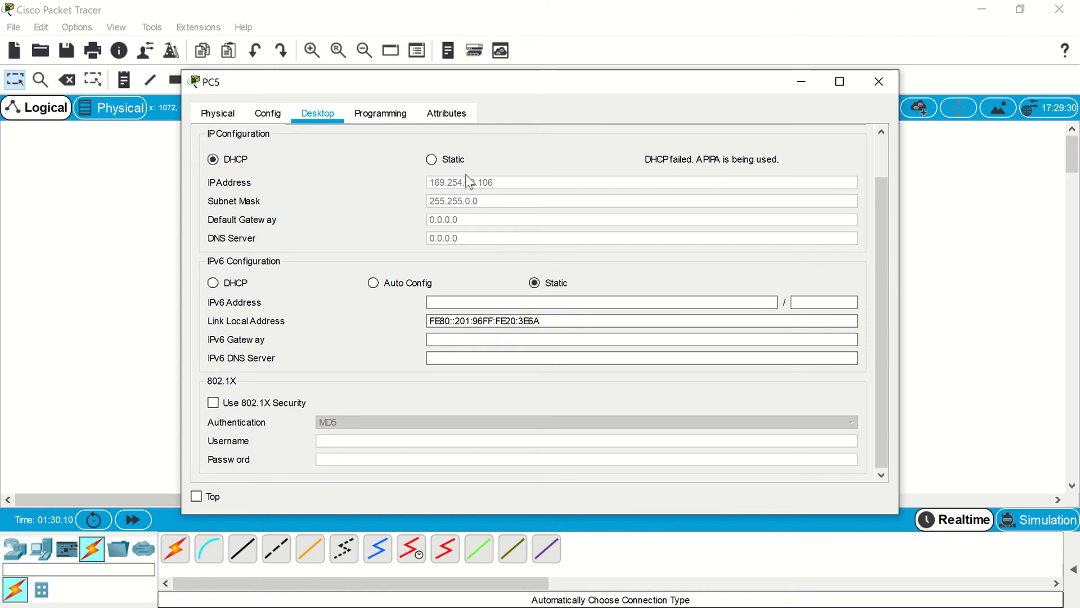
left_click(431, 159)
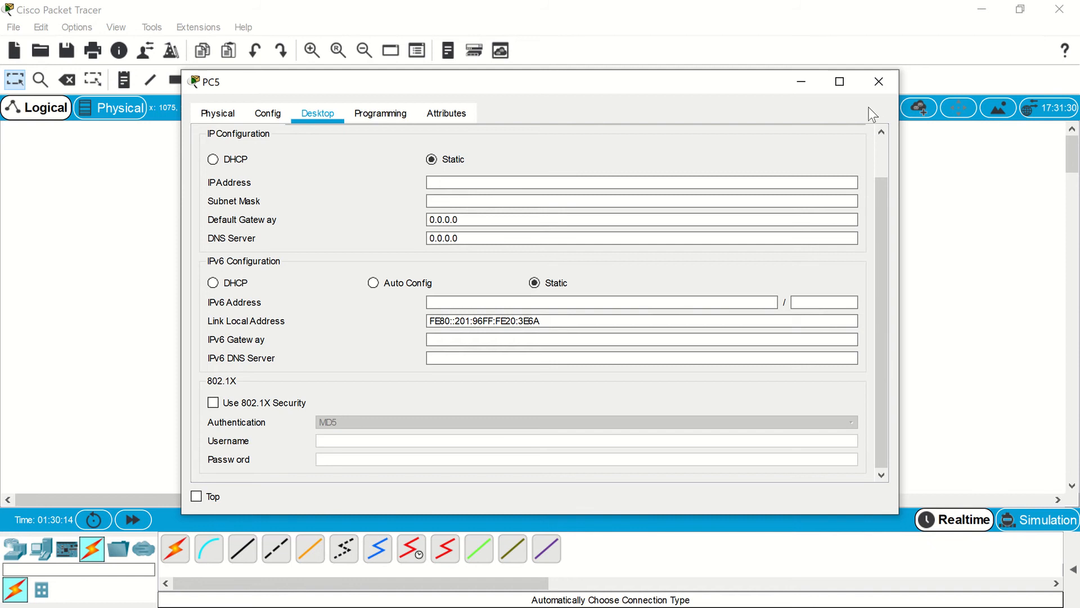
left_click(879, 82)
Open Router2's command line and decline the initial configuration dialog.
left_click(301, 284)
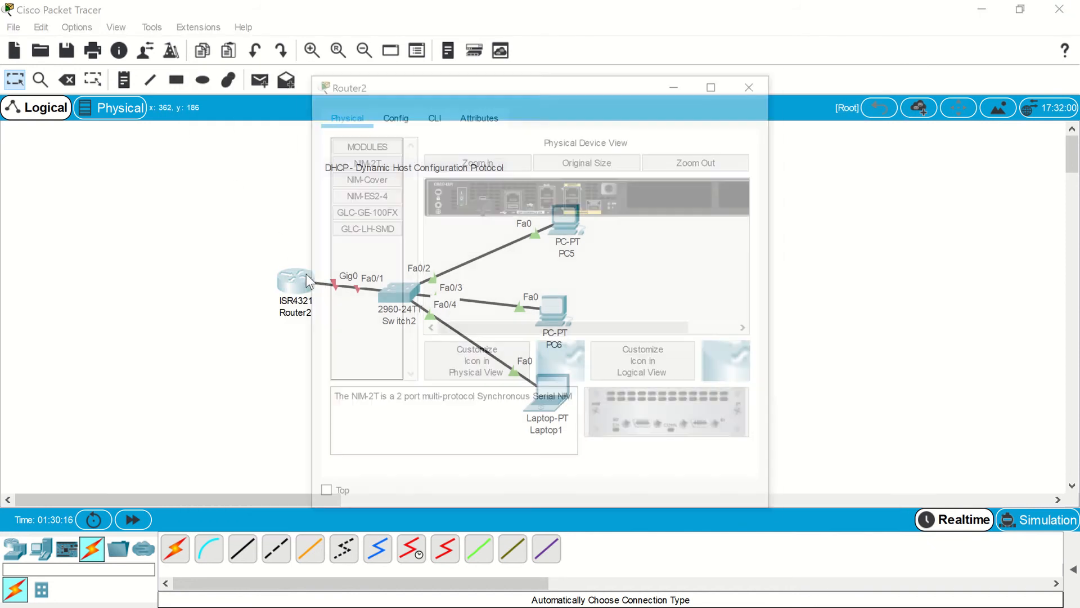
left_click(432, 110)
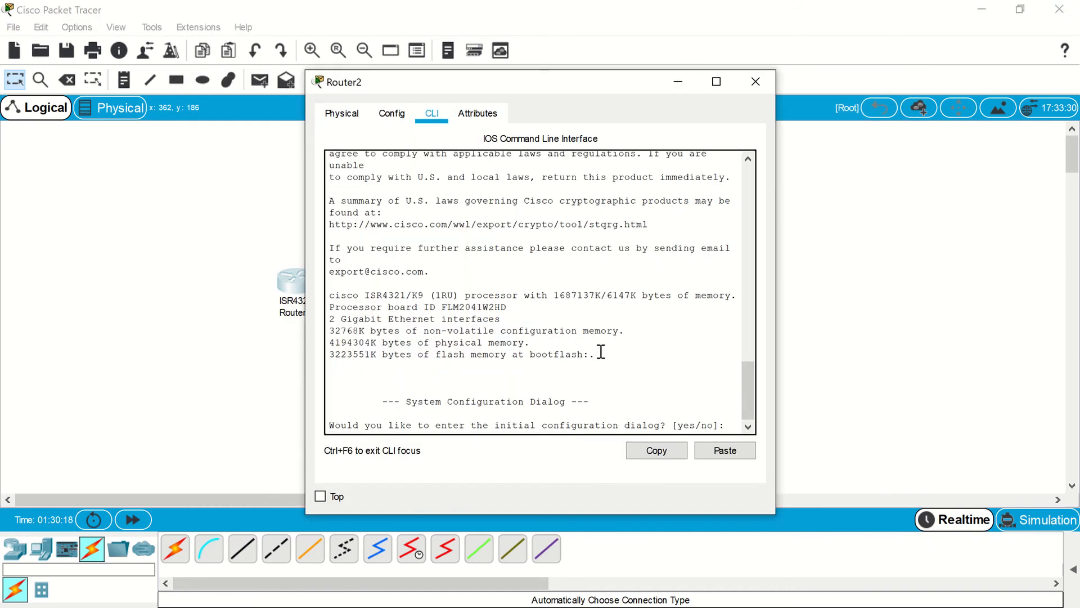
type("n")
key("Return")
key("Return")
Enter privileged mode with "en" and global configuration mode with "conf t" on Router2.
type("er>e")
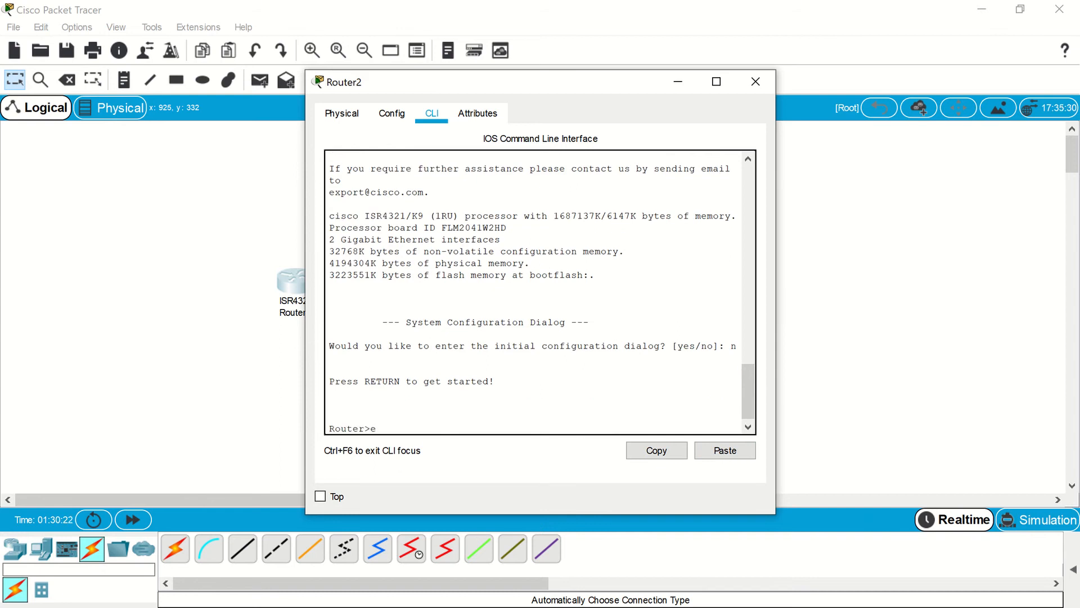
type("n")
key("Return")
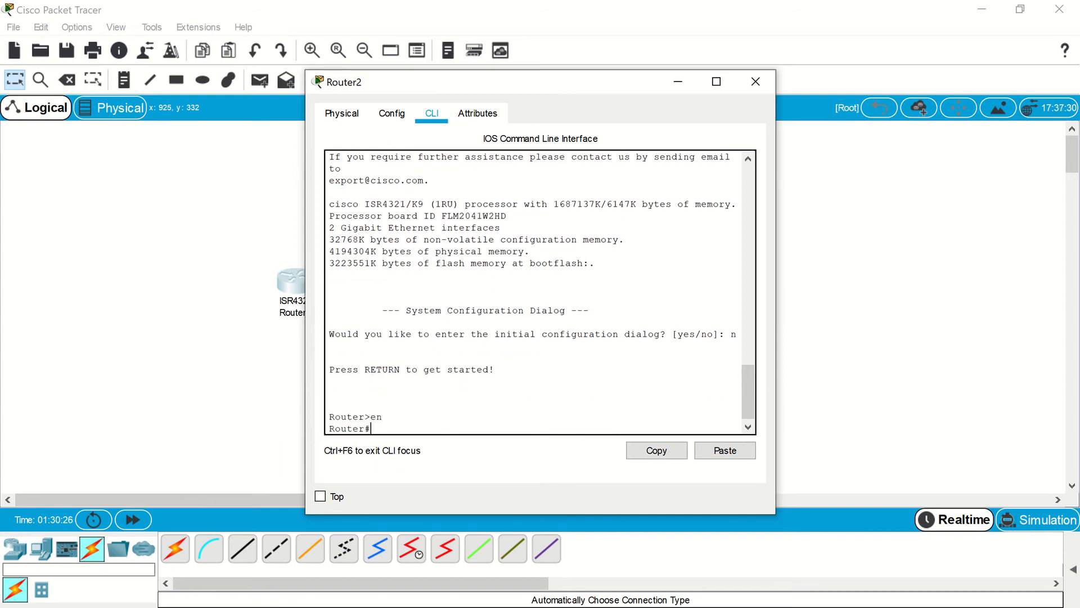
type("c")
type("onf")
type(" t")
key("Return")
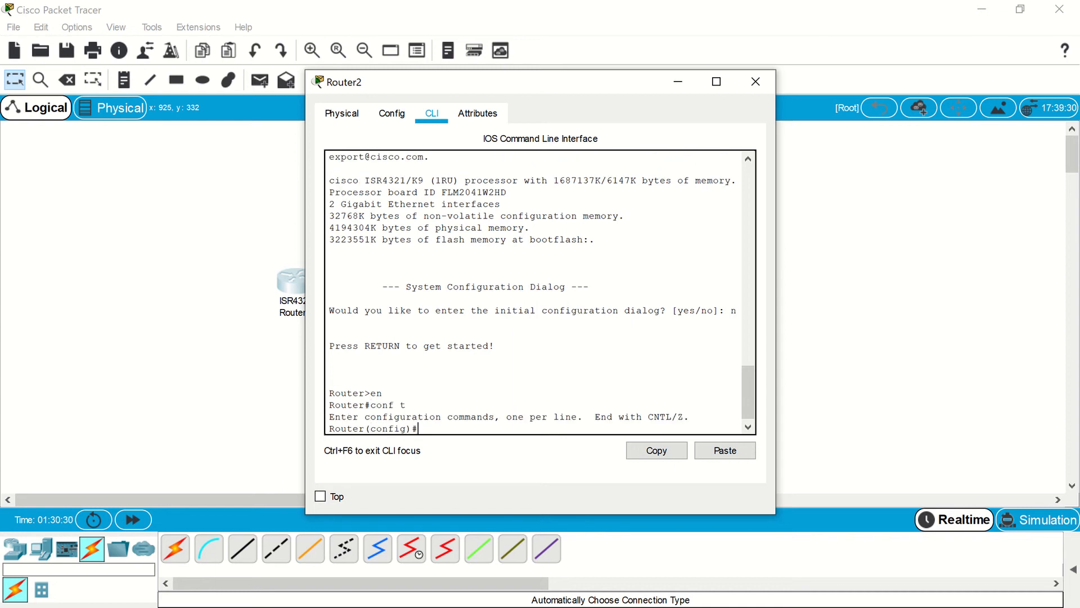
Create a DHCP pool named p1 with "ip dhcp pool p1".
type("dhcp")
key("BackSpace")
key("BackSpace")
key("BackSpace")
key("BackSpace")
key("BackSpace")
type("ip dhcp pool p1")
key("Return")
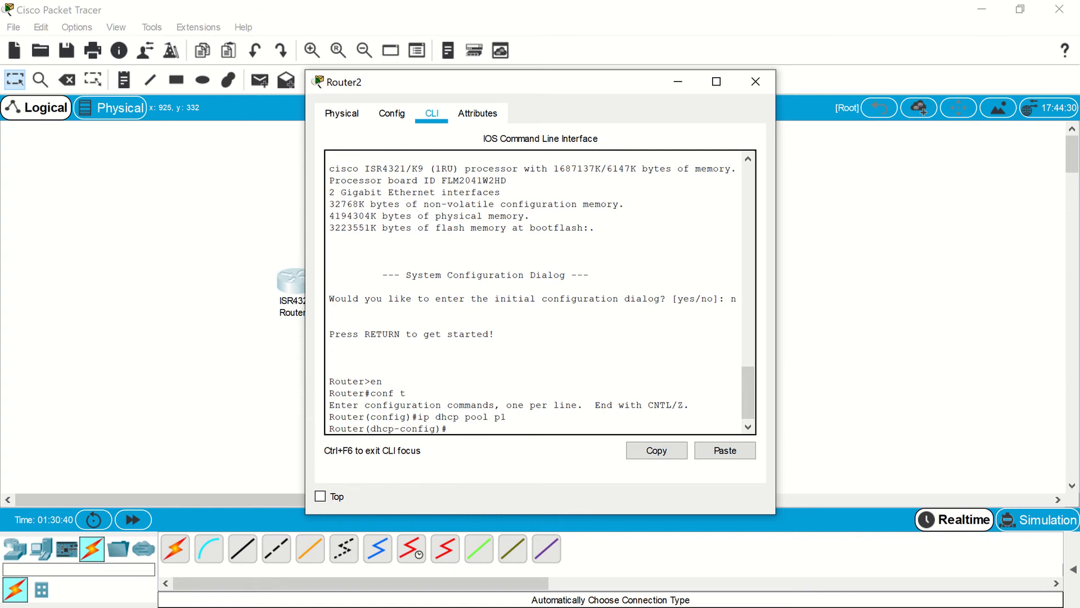
Set the pool's network to 192.168.1.0 255.255.255.0 and its default router to 192.168.1.1.
type("network")
type("192.168.1.0 255.255.255.0")
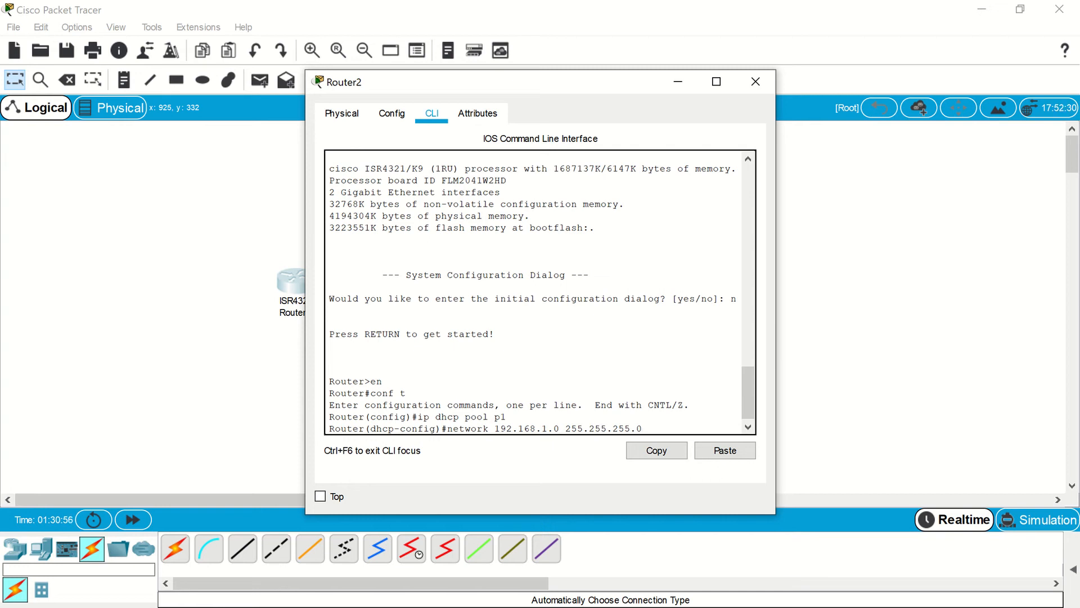
key("Return")
type("def")
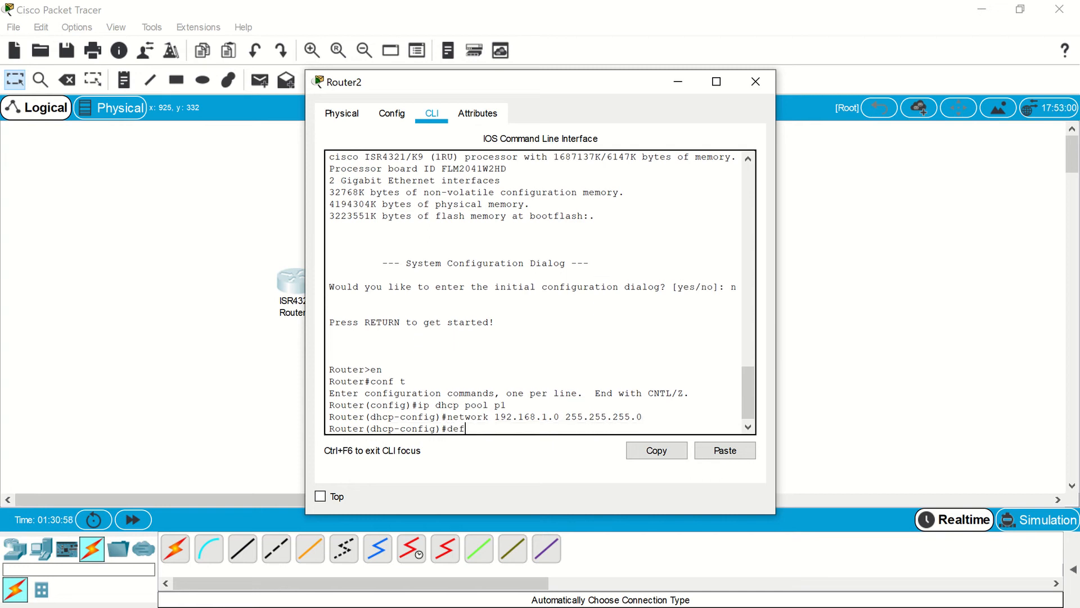
type("ault-router 192.168.1.1")
key("Return")
List the available DHCP pool commands, set the DNS server to 192.168.1.1 and exit pool configuration.
type("dns")
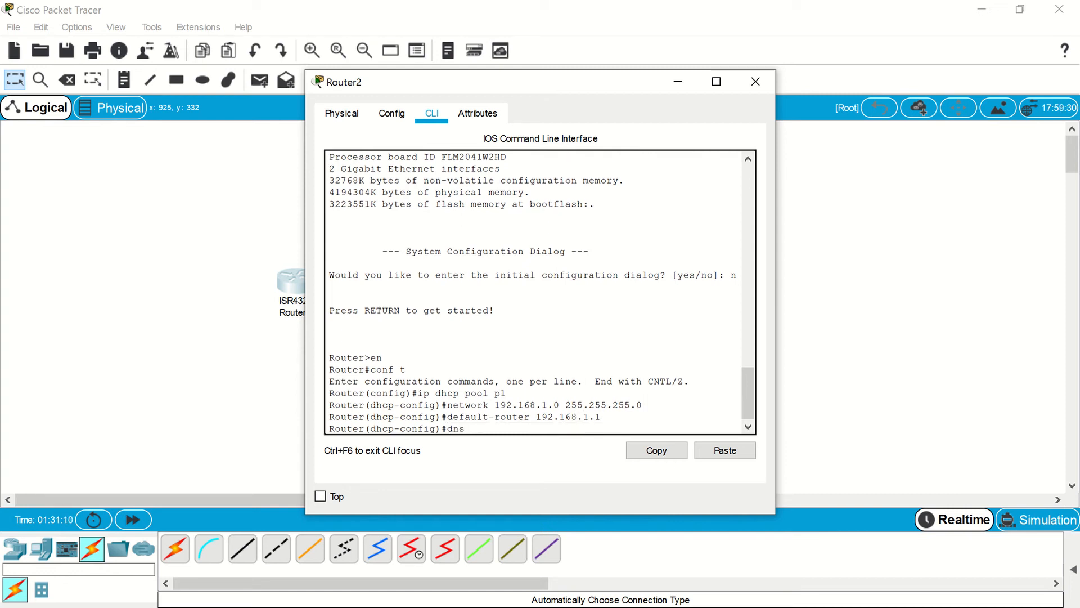
key("BackSpace")
key("BackSpace")
key("BackSpace")
type("?")
type("dns-")
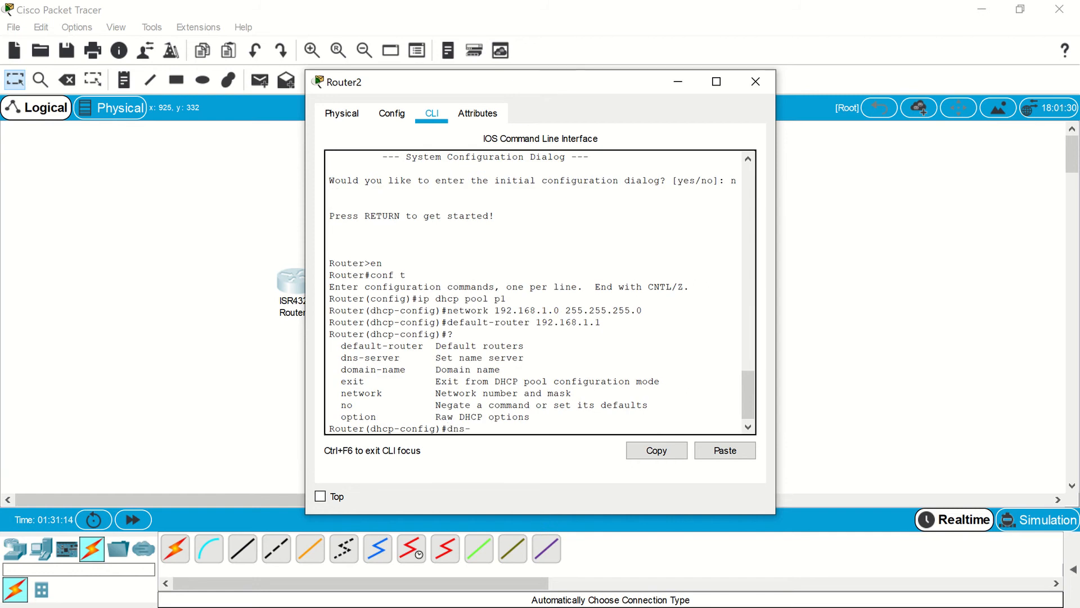
type("server 192.168.1.1")
key("Return")
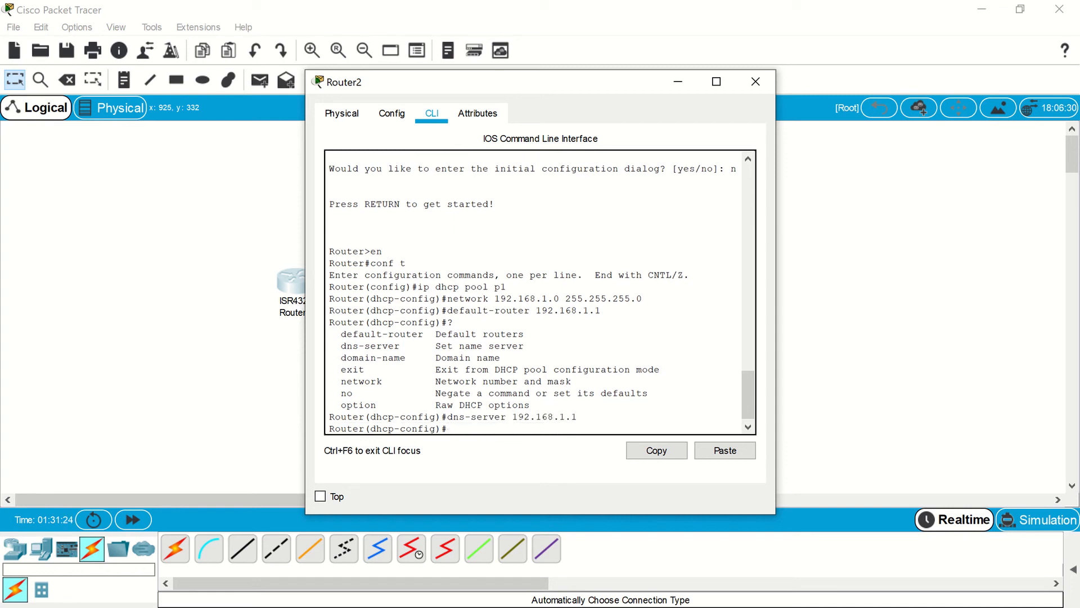
type("exit")
key("Return")
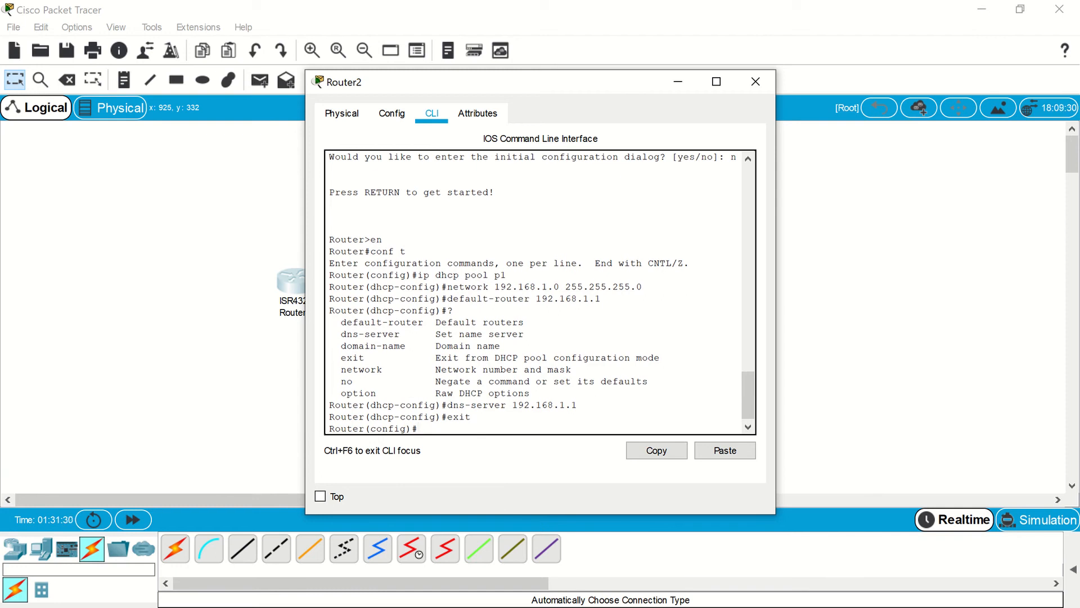
Move the router's window off the topology and place Router2 farther from the switch to expose its port label.
left_click_drag(478, 82, 664, 75)
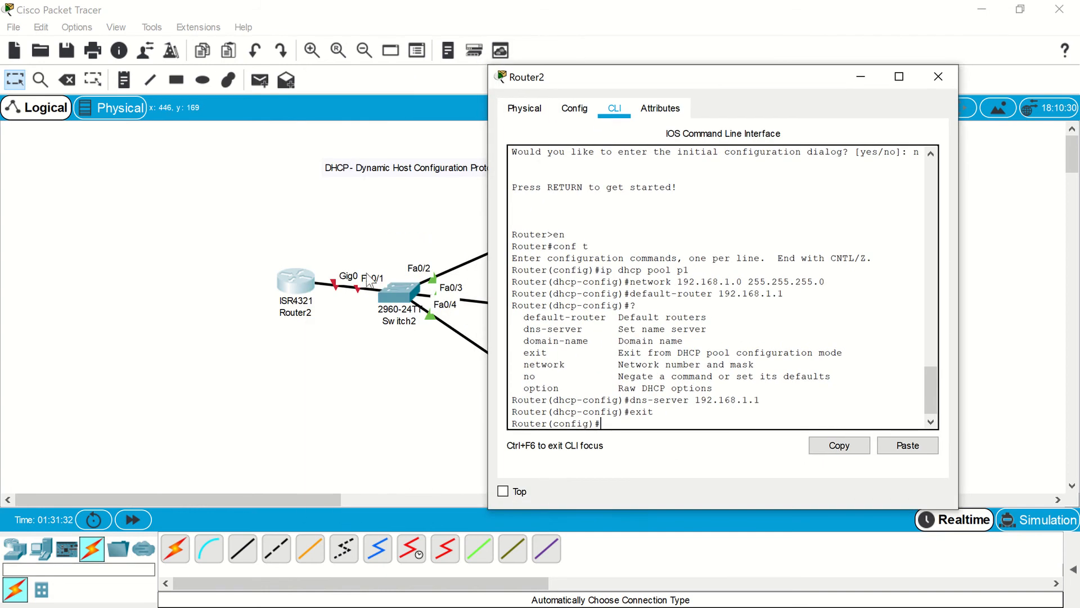
left_click_drag(283, 282, 205, 278)
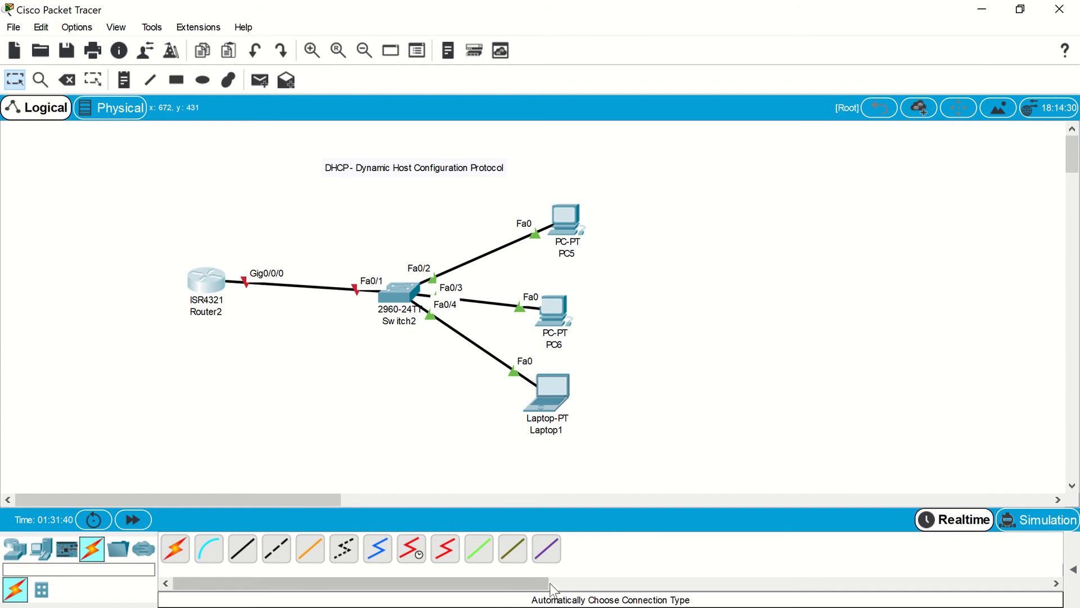
key("super")
left_click(645, 598)
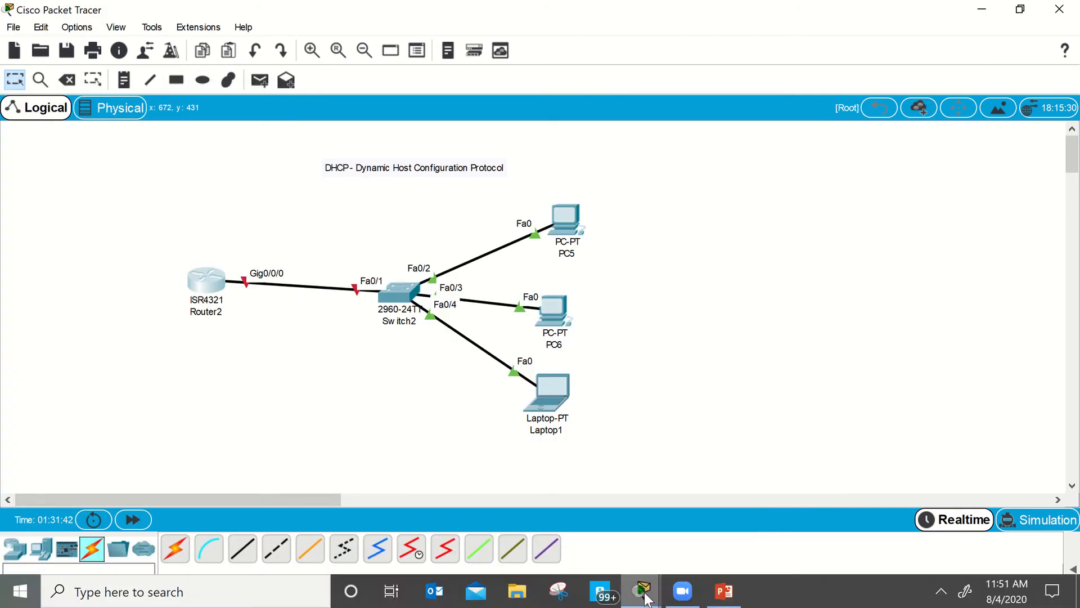
Configure Router2's interface g0/0/0 with IP address 192.168.1.1 255.255.255.0 and enable it with "no shut".
left_click(214, 281)
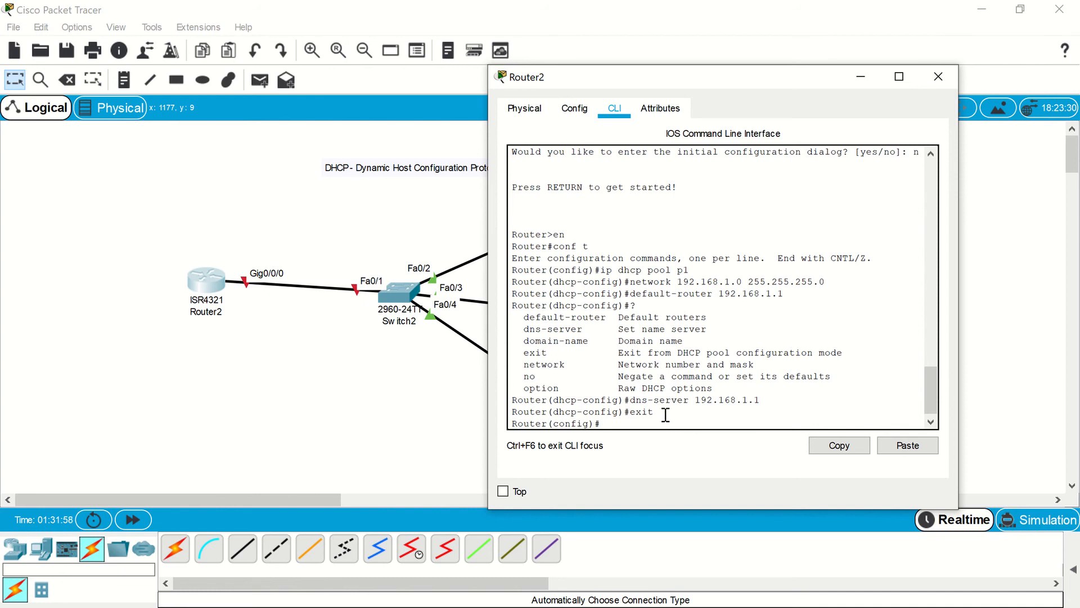
type("int g0/0/0")
key("Return")
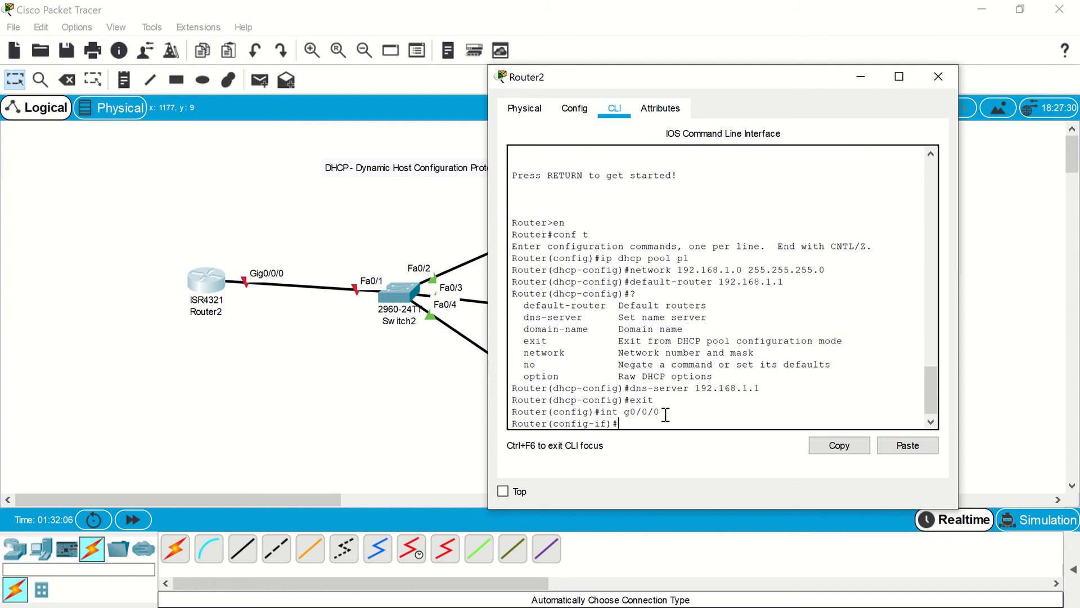
type("ip address 192.168.1.1 255.255.255.0")
key("Return")
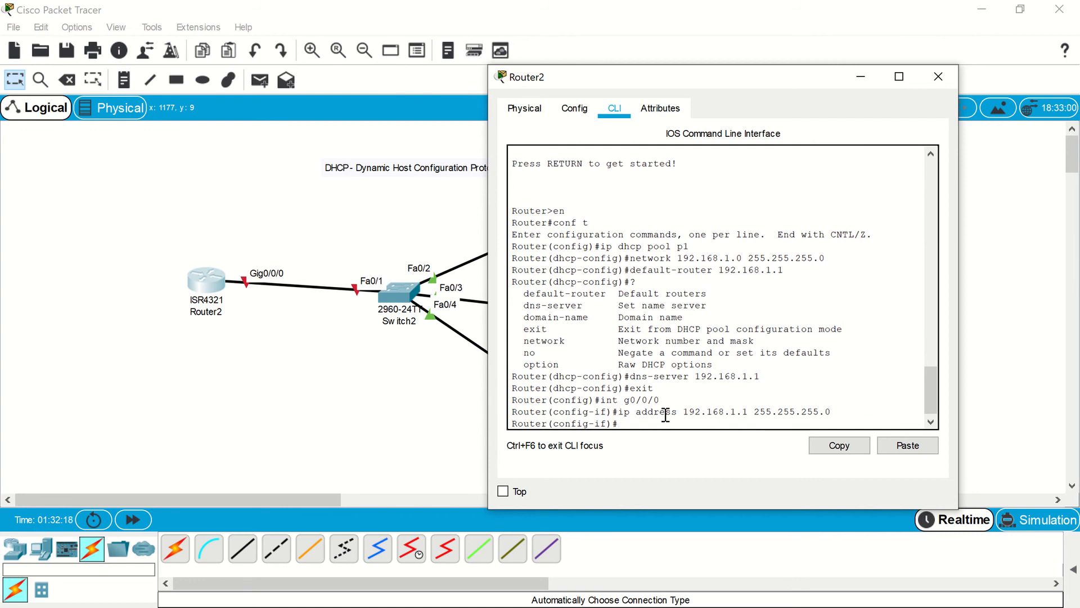
type("no shut")
key("Return")
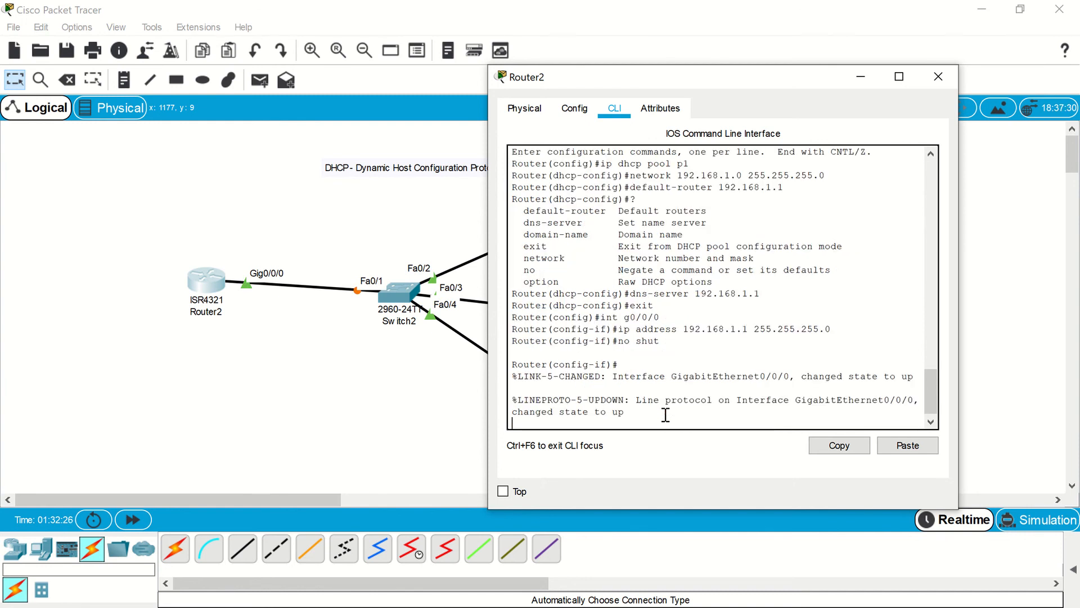
Exit interface and global configuration modes on Router2 to return to the privileged EXEC prompt.
key("Return")
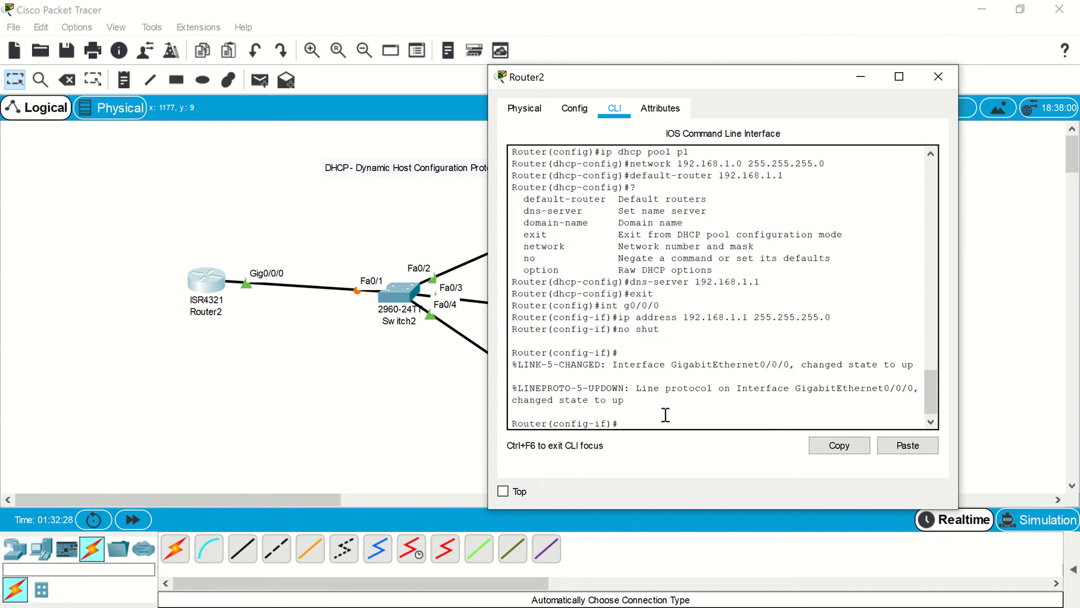
type("exit")
key("Return")
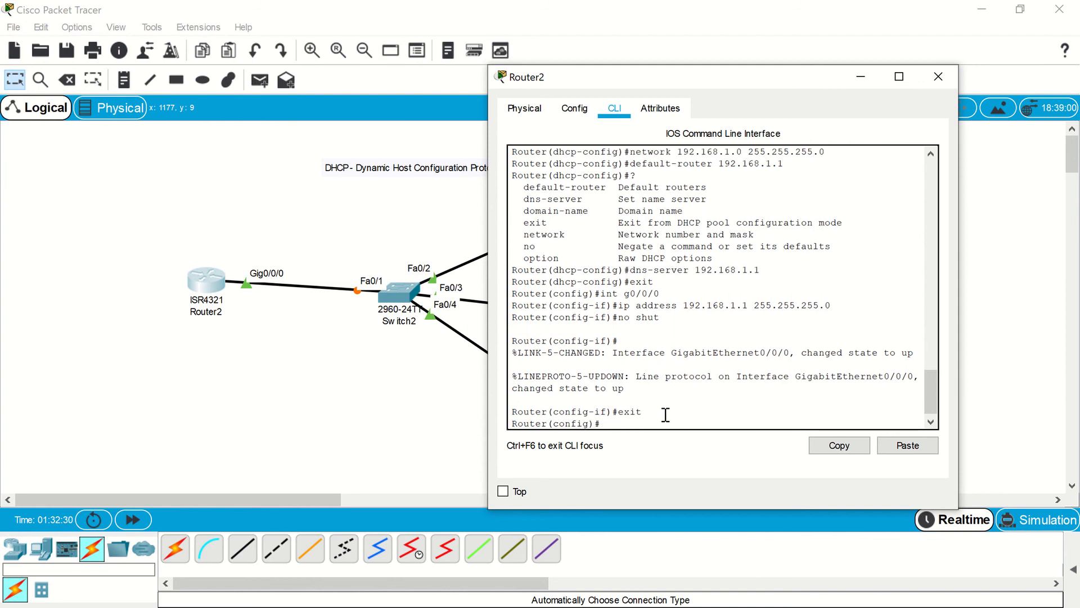
type("exit")
key("Return")
key("Return")
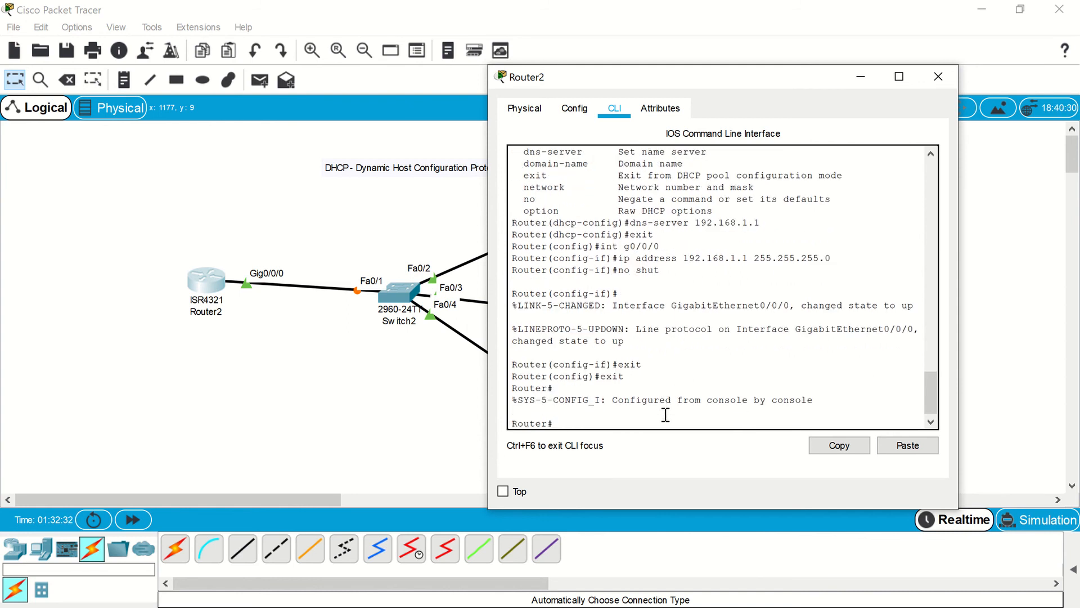
Save Router2's running configuration with "copy run start", accepting the default destination filename, and close the router's window.
type("copy run start")
key("Return")
key("Return")
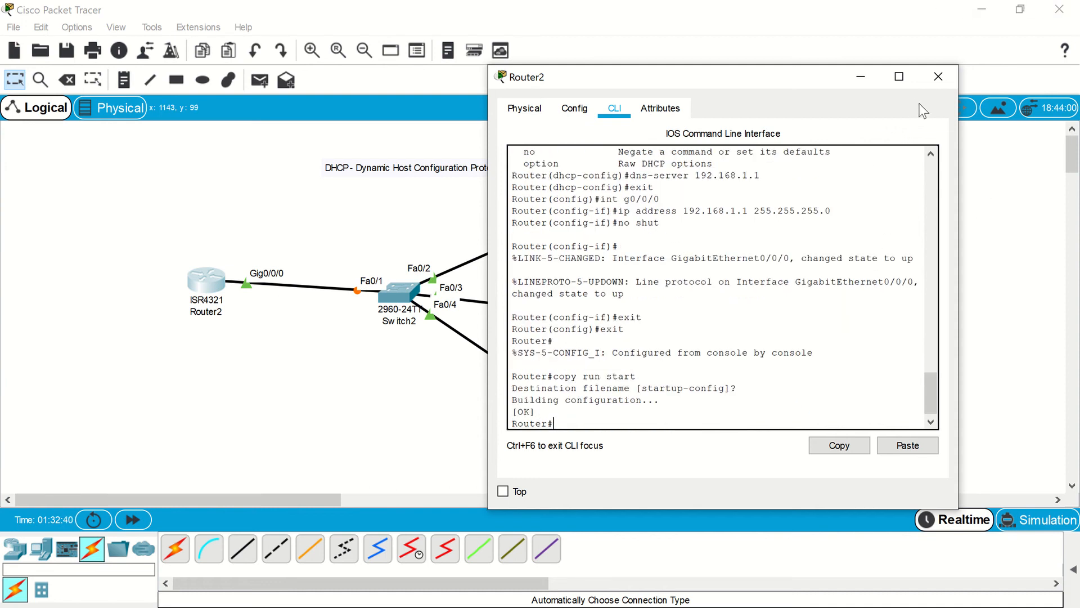
left_click_drag(944, 82, 947, 84)
left_click(947, 84)
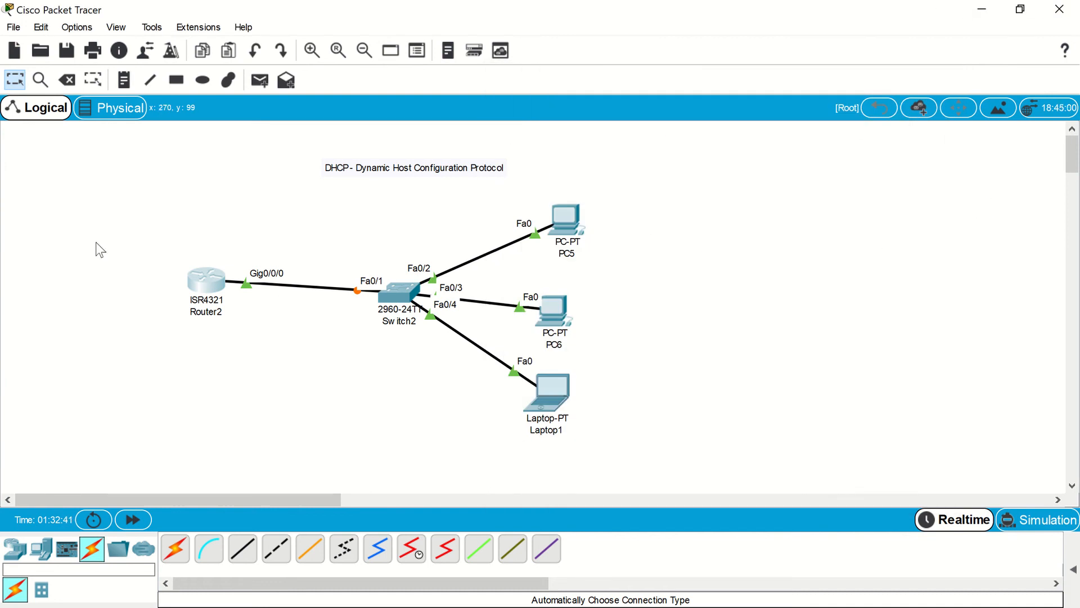
Open PC5's IP Configuration, leaving its terminal settings, and set the IPv4 addressing to DHCP.
left_click(572, 216)
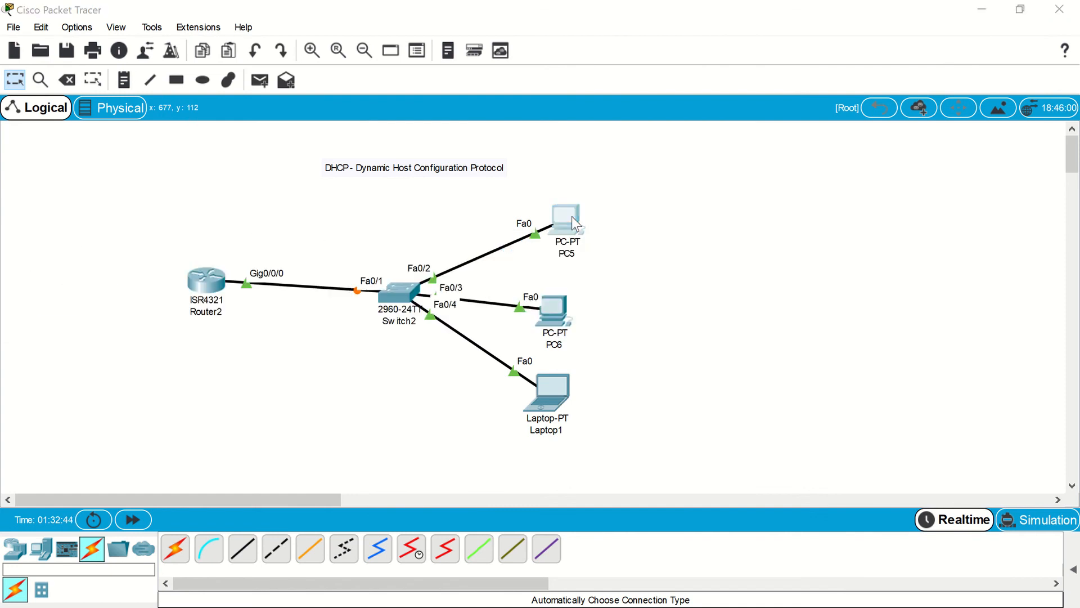
left_click(880, 82)
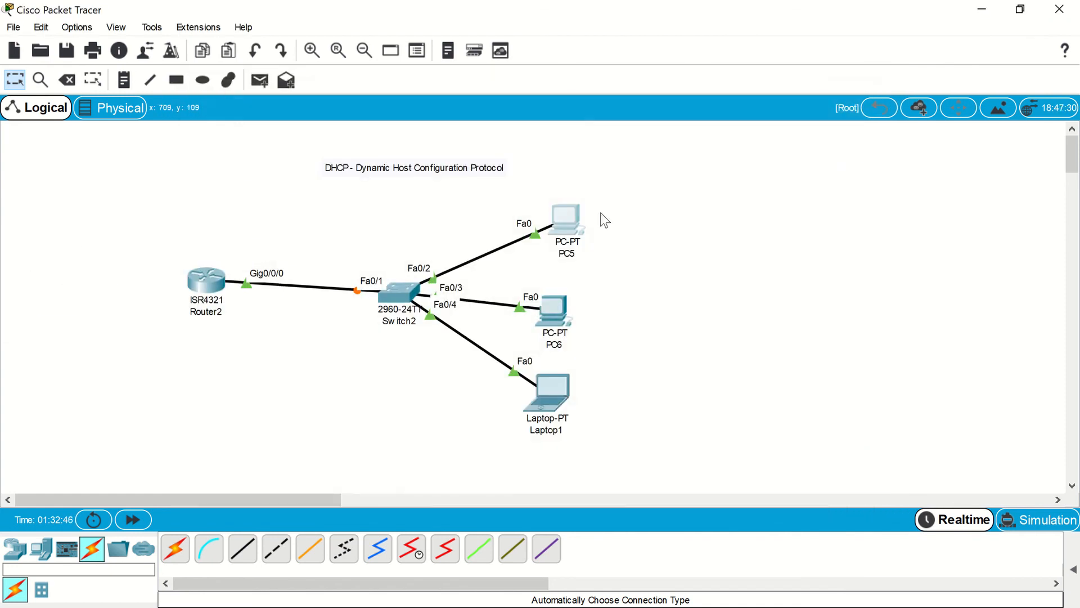
left_click(576, 220)
left_click(866, 143)
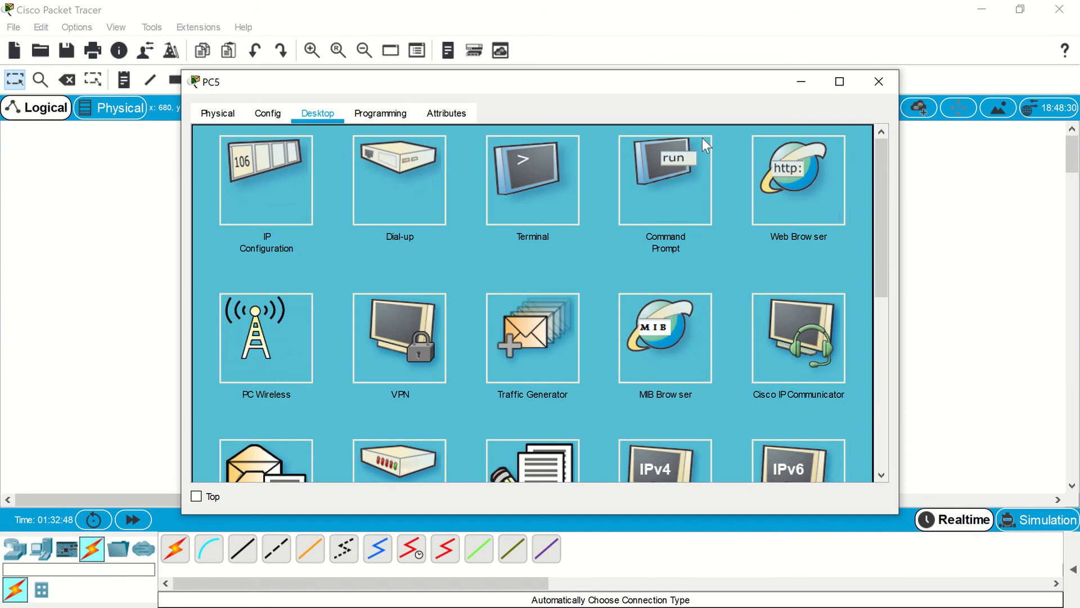
left_click(258, 190)
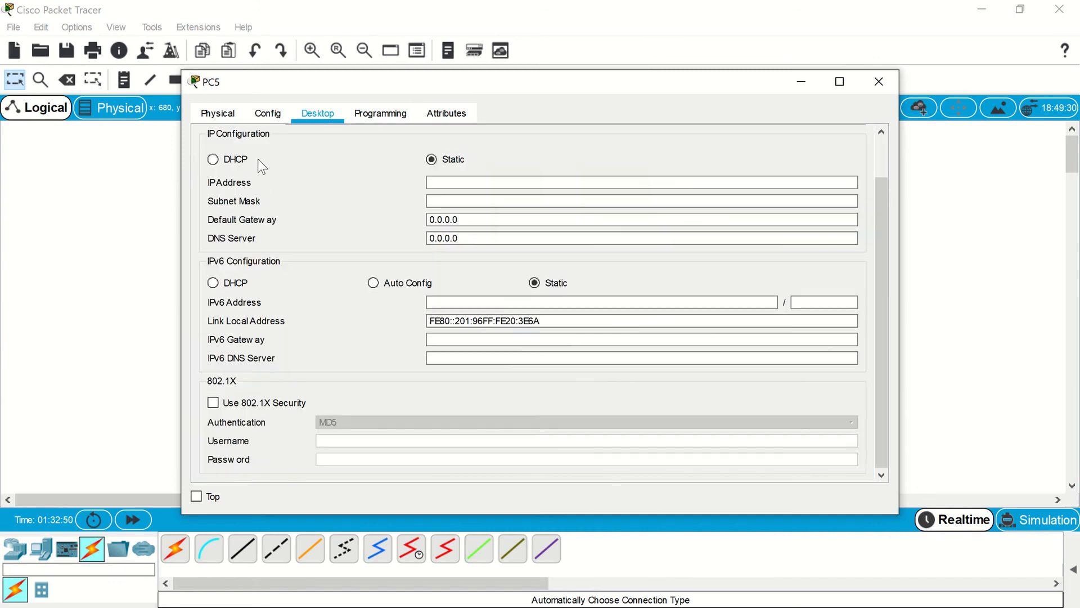
left_click(240, 160)
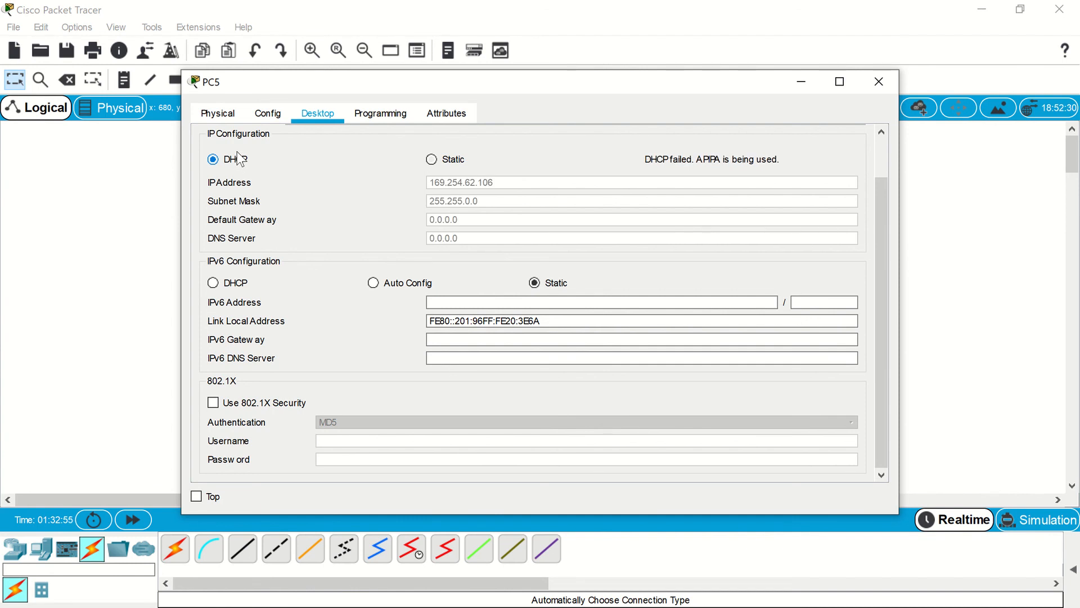
Repeat PC5's DHCP request by switching its IPv4 addressing to Static and back to DHCP, and close its window.
left_click(430, 161)
left_click(239, 161)
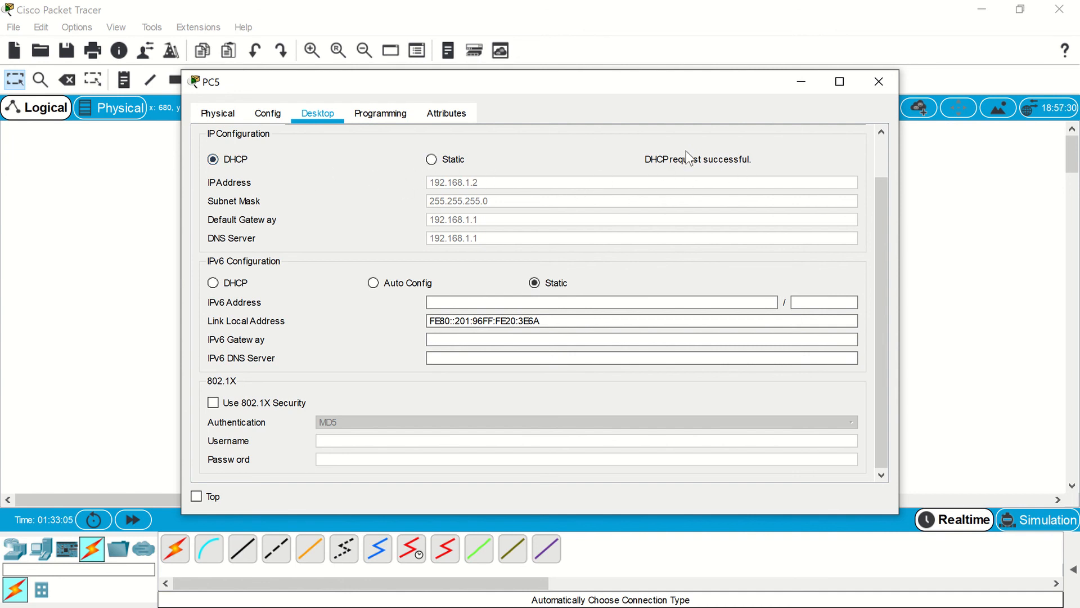
left_click(878, 81)
Set PC6's IPv4 addressing to DHCP in its IP Configuration and close its window.
left_click(559, 307)
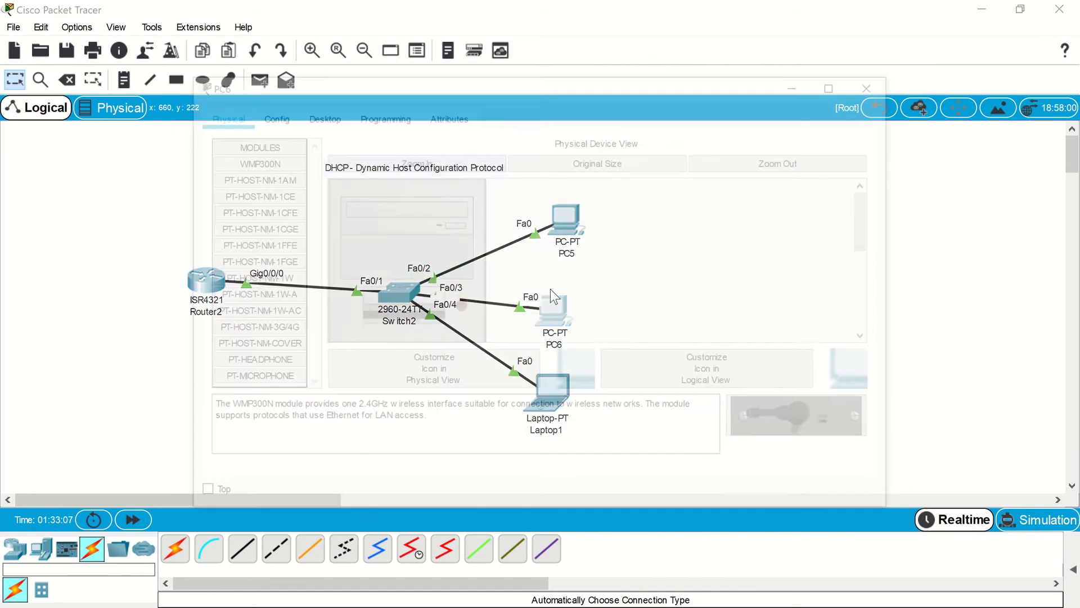
left_click(379, 113)
left_click(335, 115)
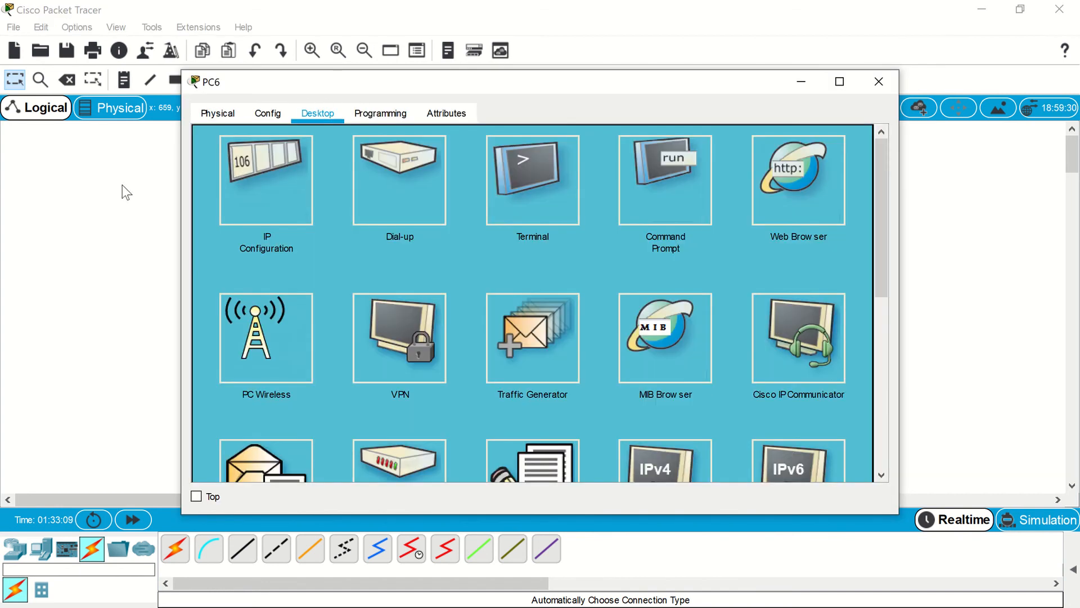
left_click(266, 175)
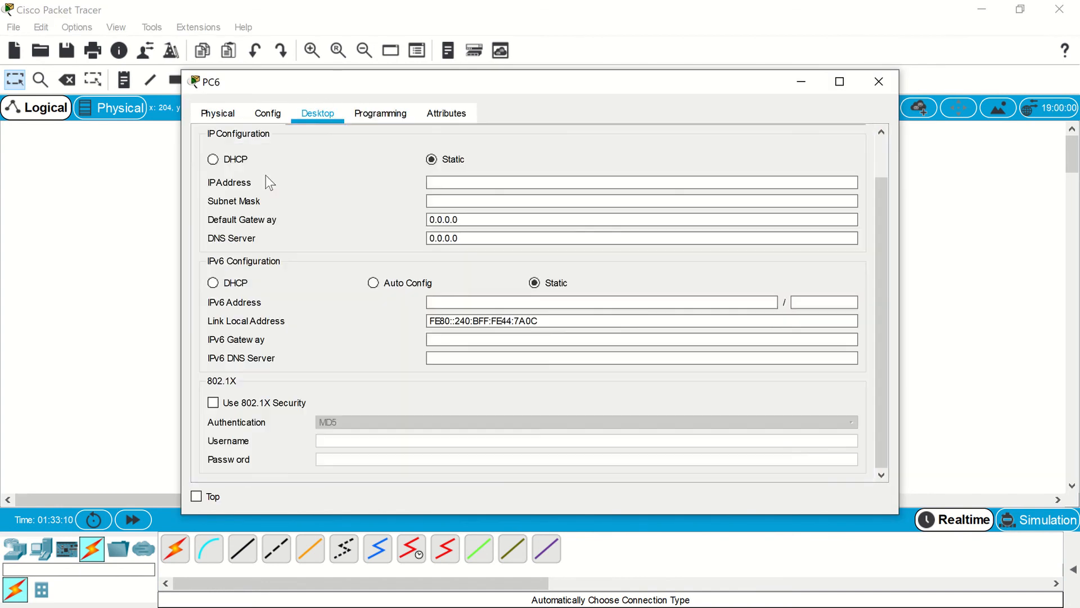
left_click(215, 159)
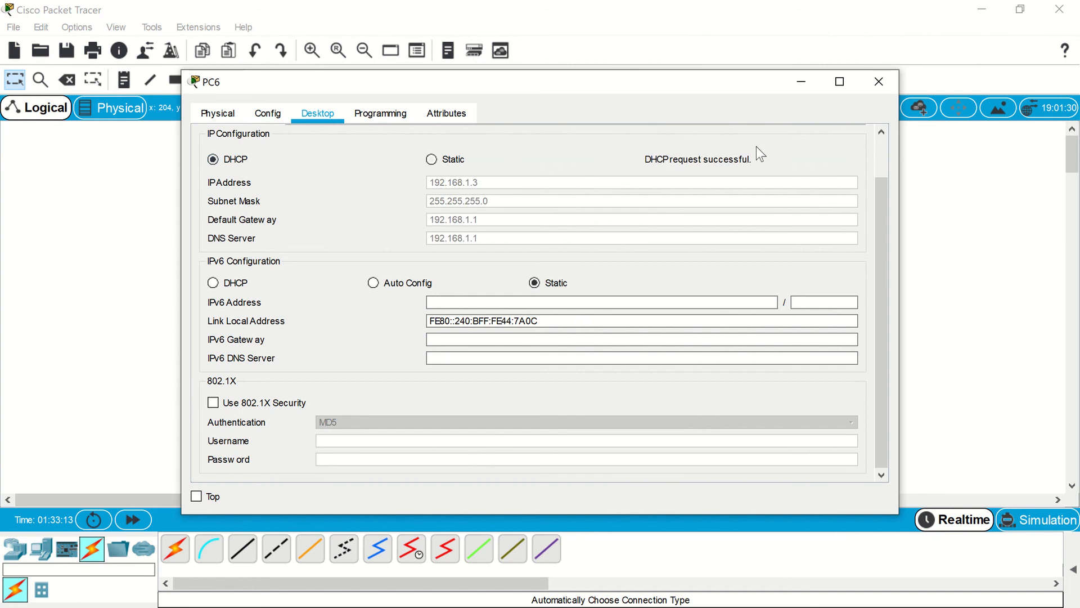
left_click(882, 83)
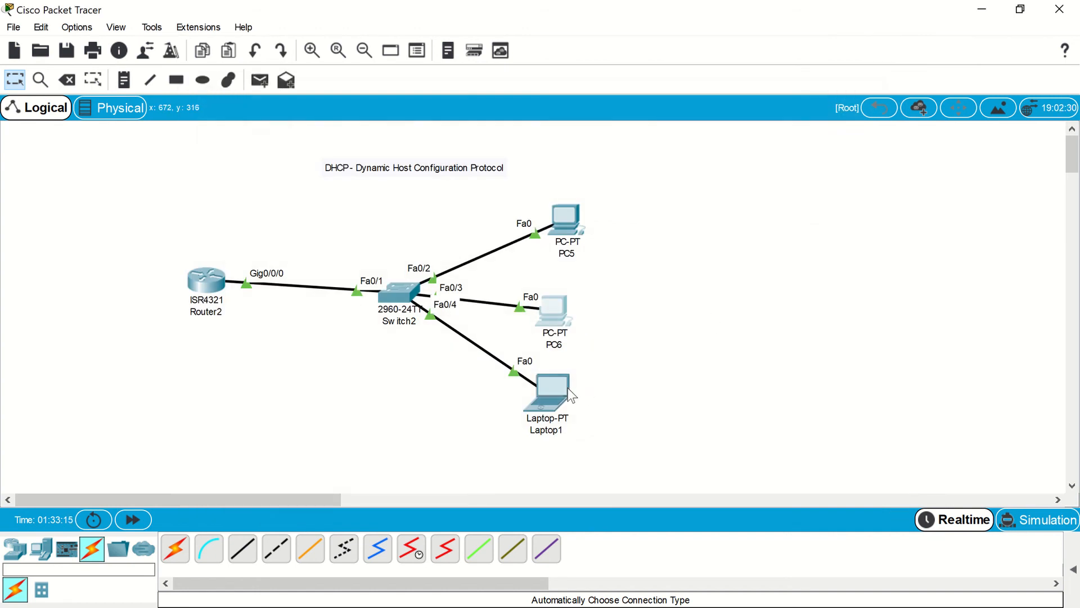
Set Laptop1's IPv4 addressing to DHCP in its IP Configuration and close its window.
left_click(559, 371)
left_click(328, 116)
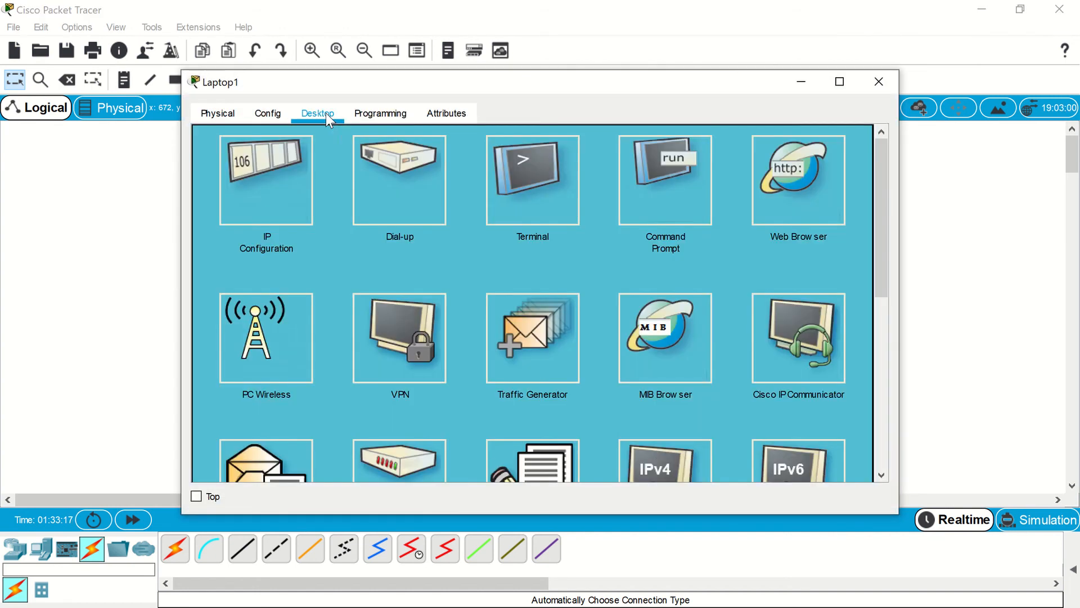
left_click(242, 164)
left_click(235, 159)
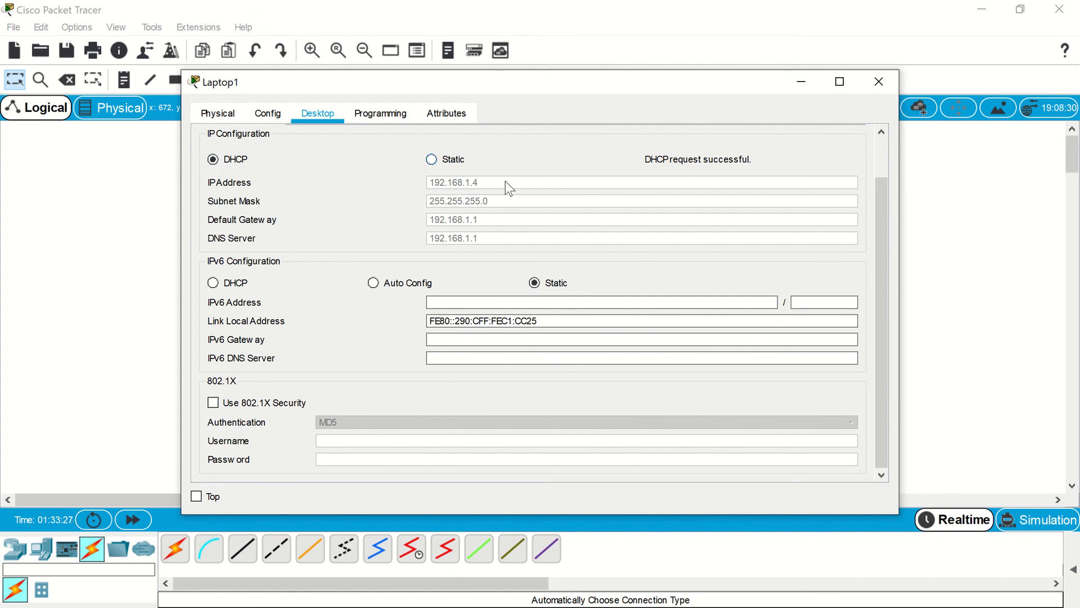
left_click(871, 84)
Move PC5 slightly up and toward the switch in the topology, and close its device window.
left_click_drag(565, 219, 555, 208)
left_click(554, 207)
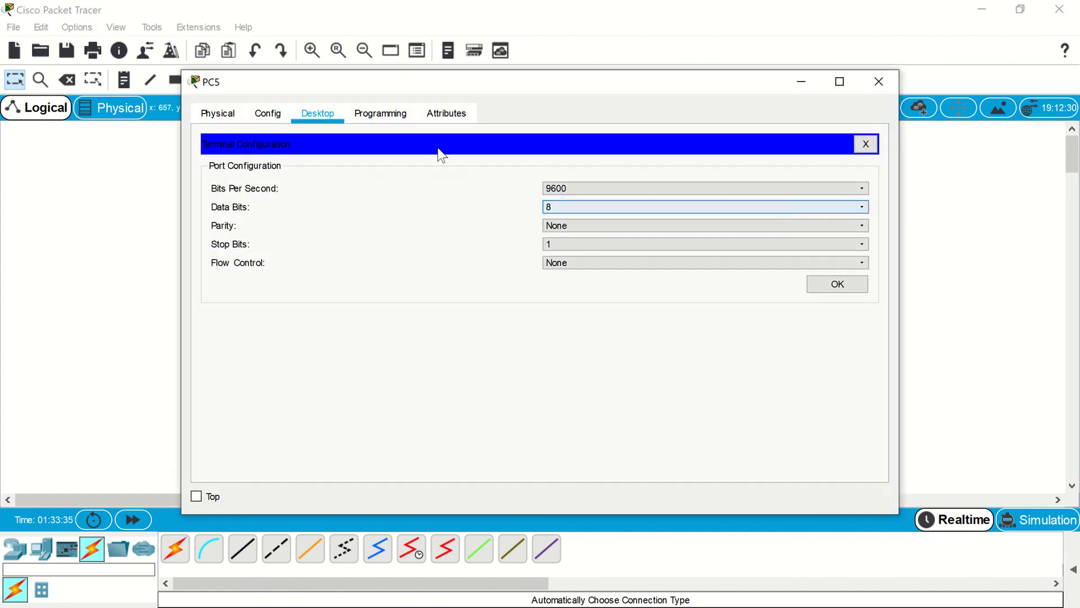
left_click(879, 82)
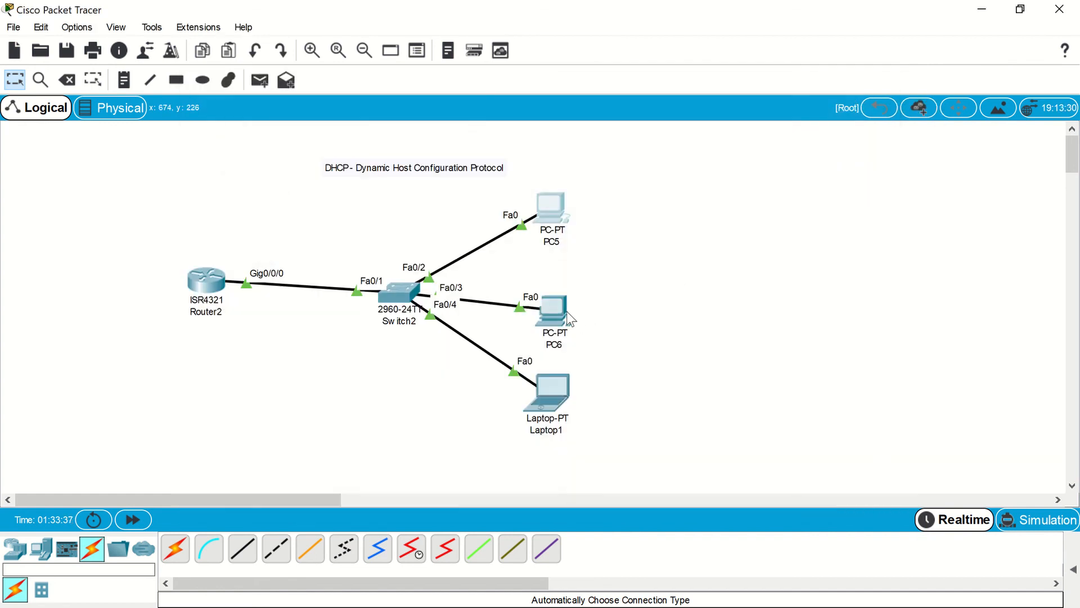
Test connectivity from PC5's Command Prompt by pinging 192.168.1.3, and close PC5's window.
left_click(555, 202)
left_click(372, 113)
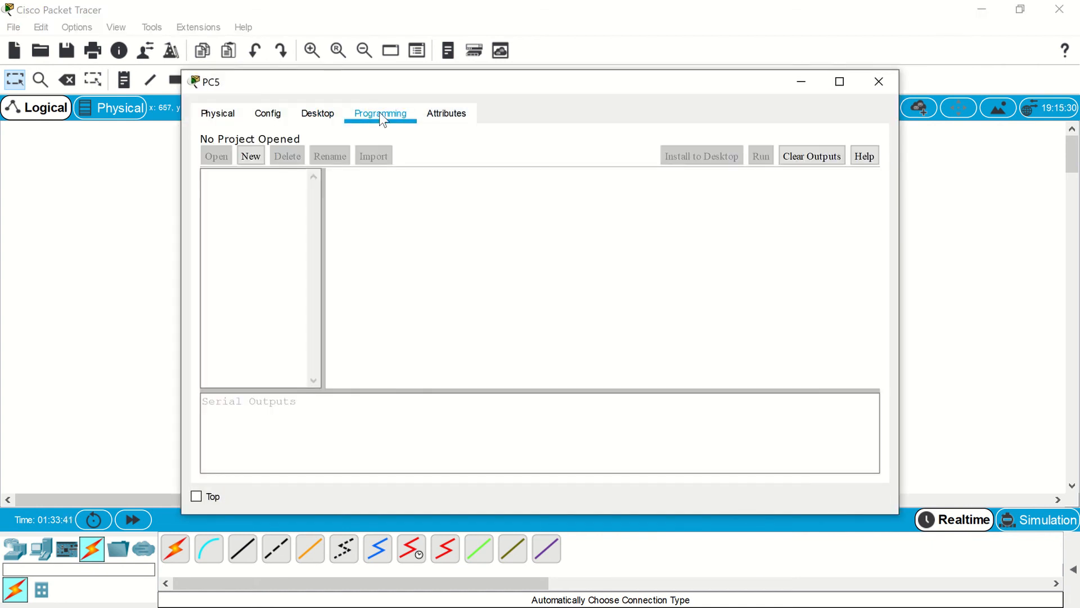
left_click(441, 114)
left_click(317, 114)
left_click(865, 143)
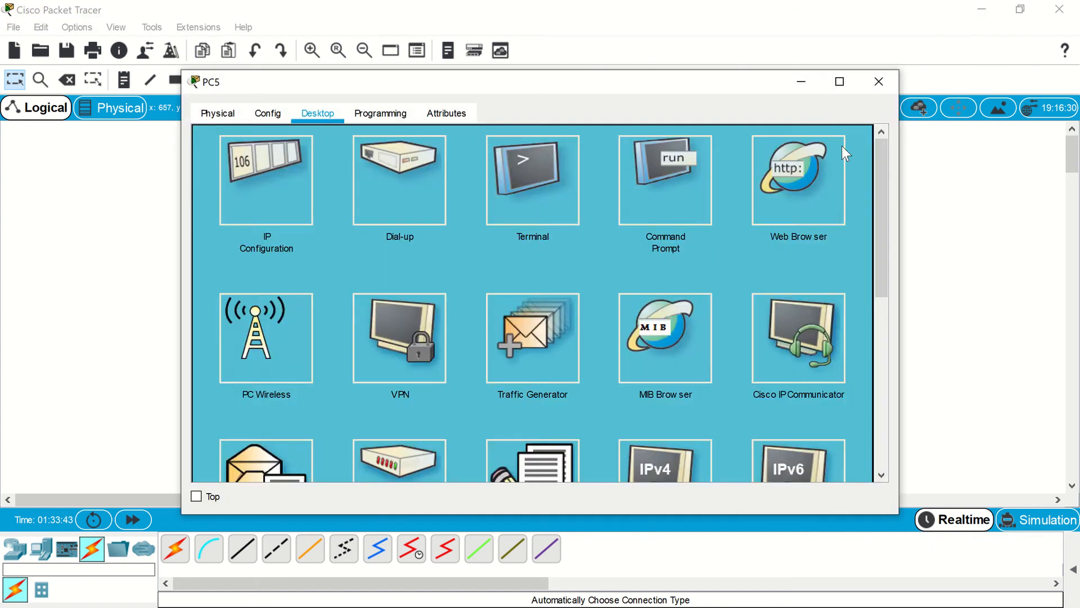
left_click(687, 167)
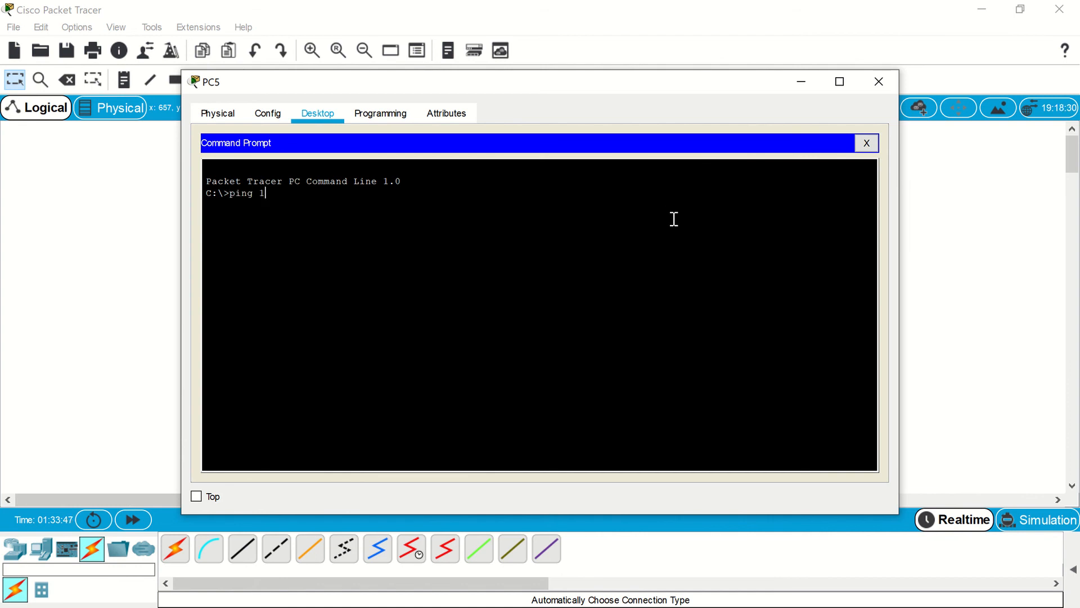
type("ping 192.168.1.3")
key("Return")
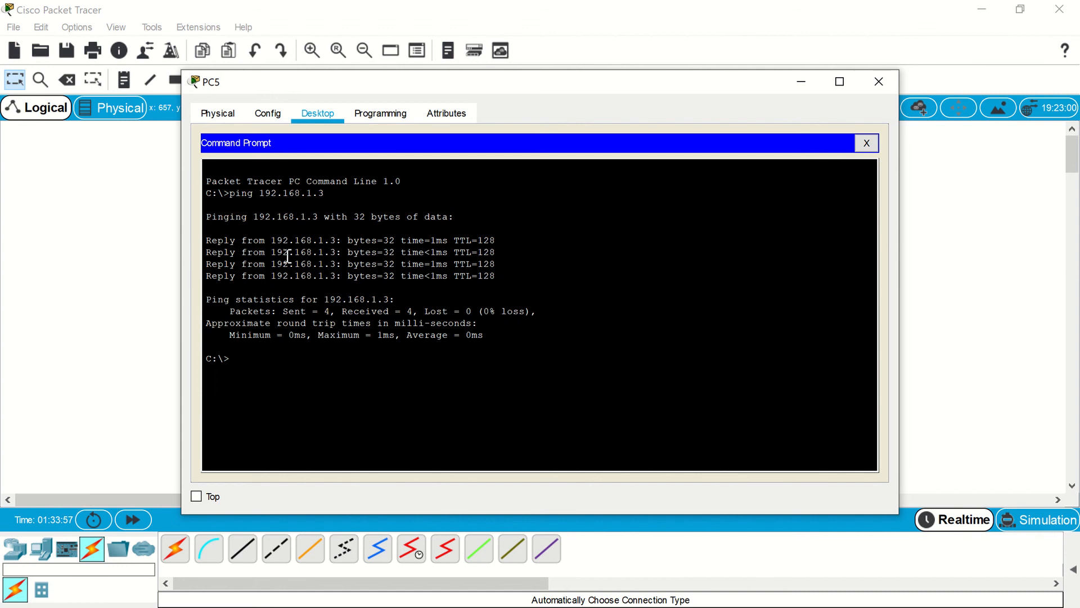
left_click(878, 82)
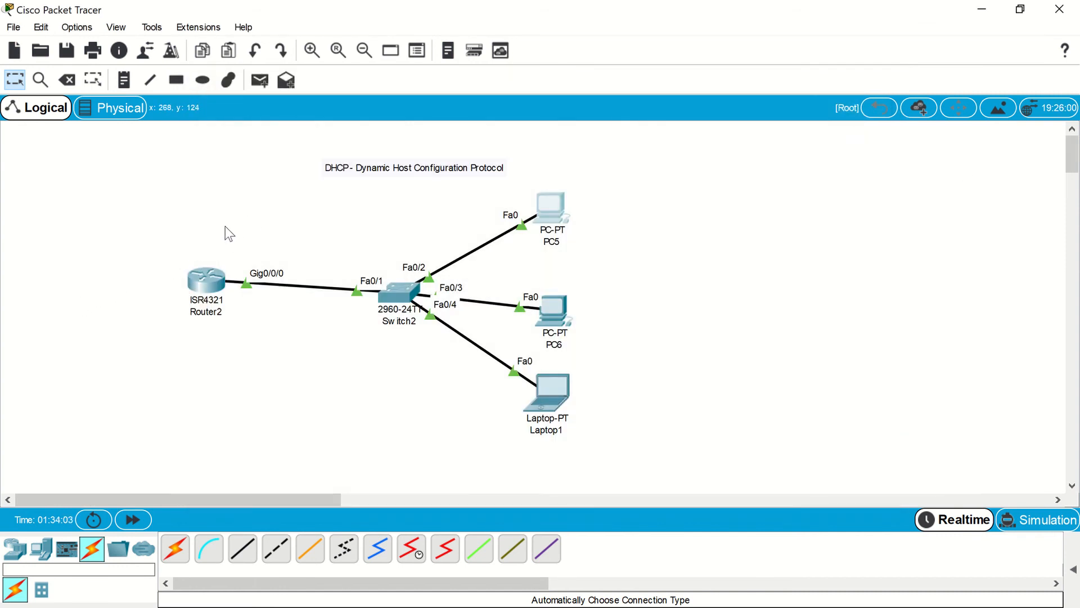
Rearrange the topology by moving Router2 farther from the PCs and slightly down, and Switch2 closer to it at the same height.
left_click_drag(213, 282, 180, 295)
left_click_drag(401, 295, 319, 296)
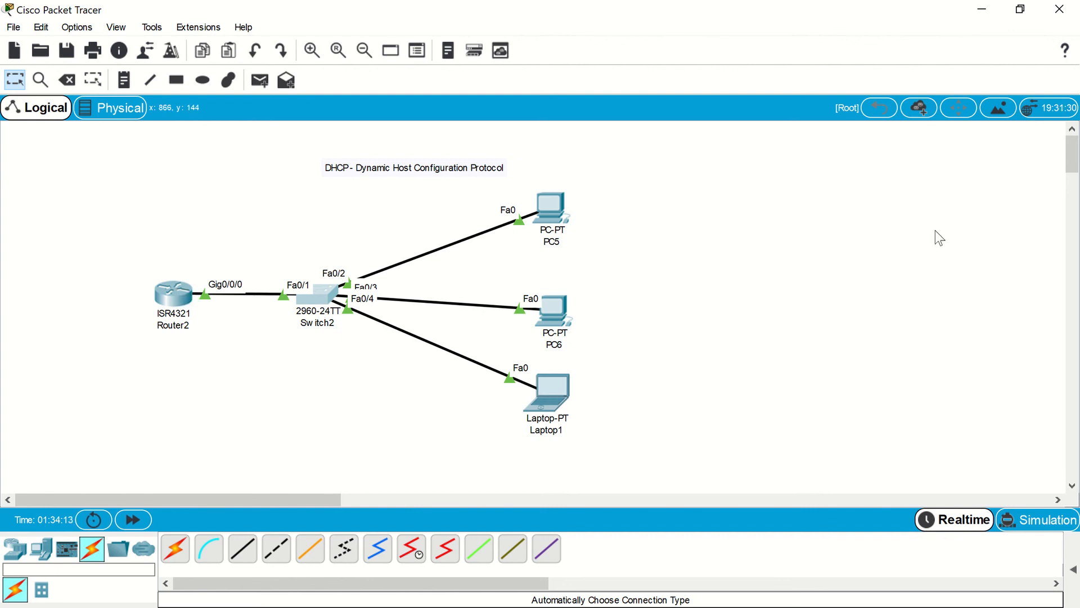
mouse_move(622, 11)
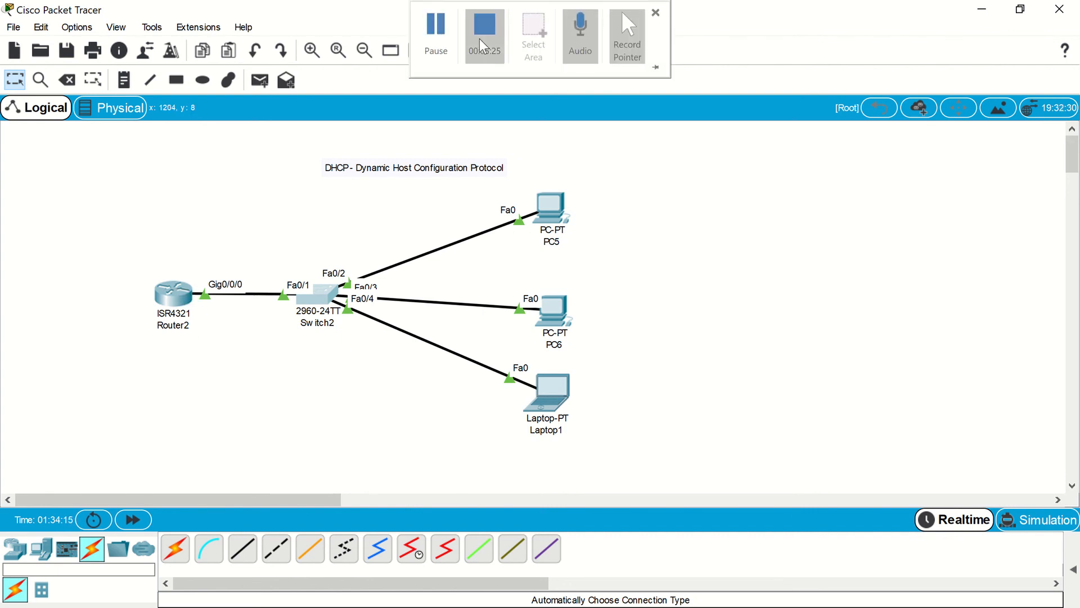